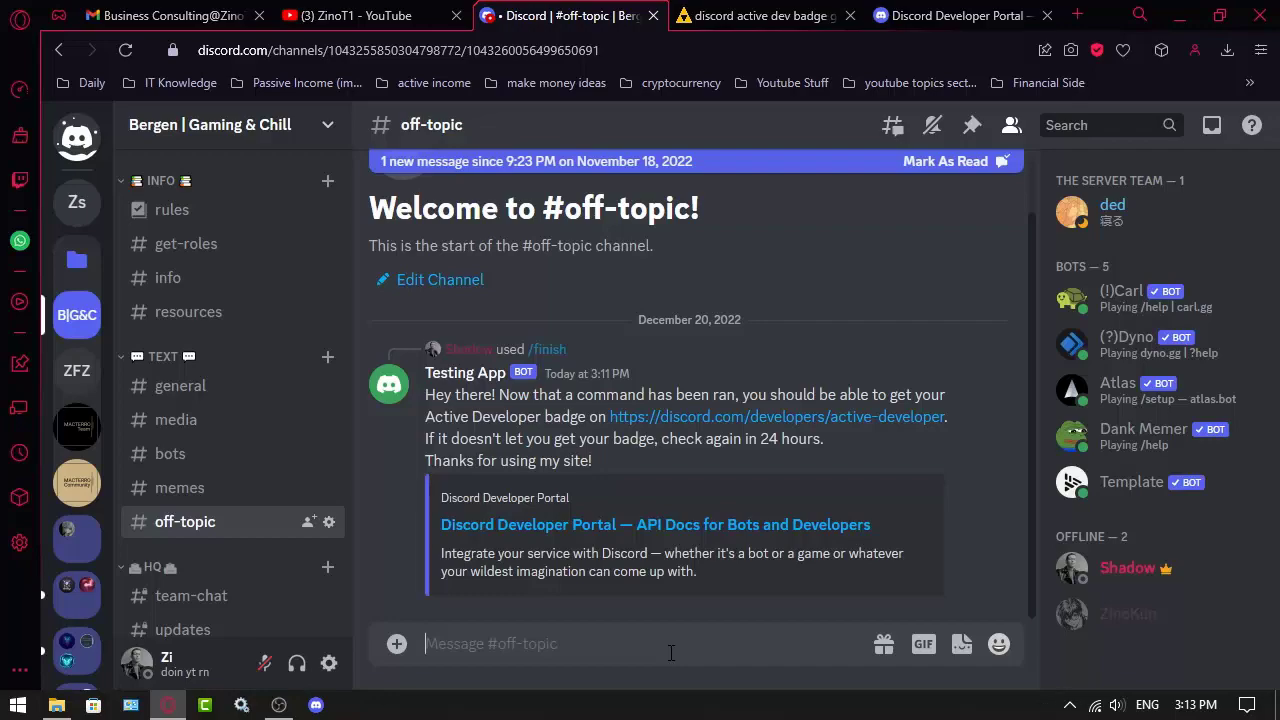
Bring up the Applications page of the Discord Developer Portal and look over its address and existing applications
{"action": "left_click", "coordinate": [700, 15]}
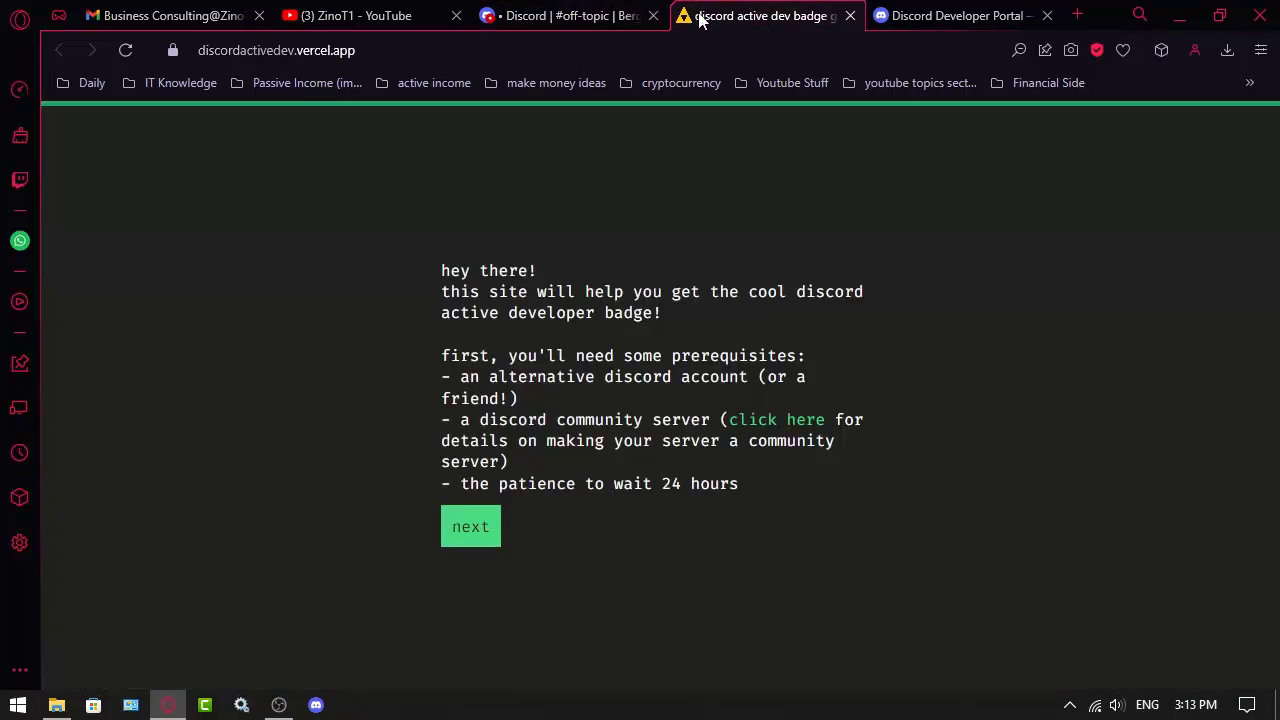
{"action": "left_click", "coordinate": [935, 14]}
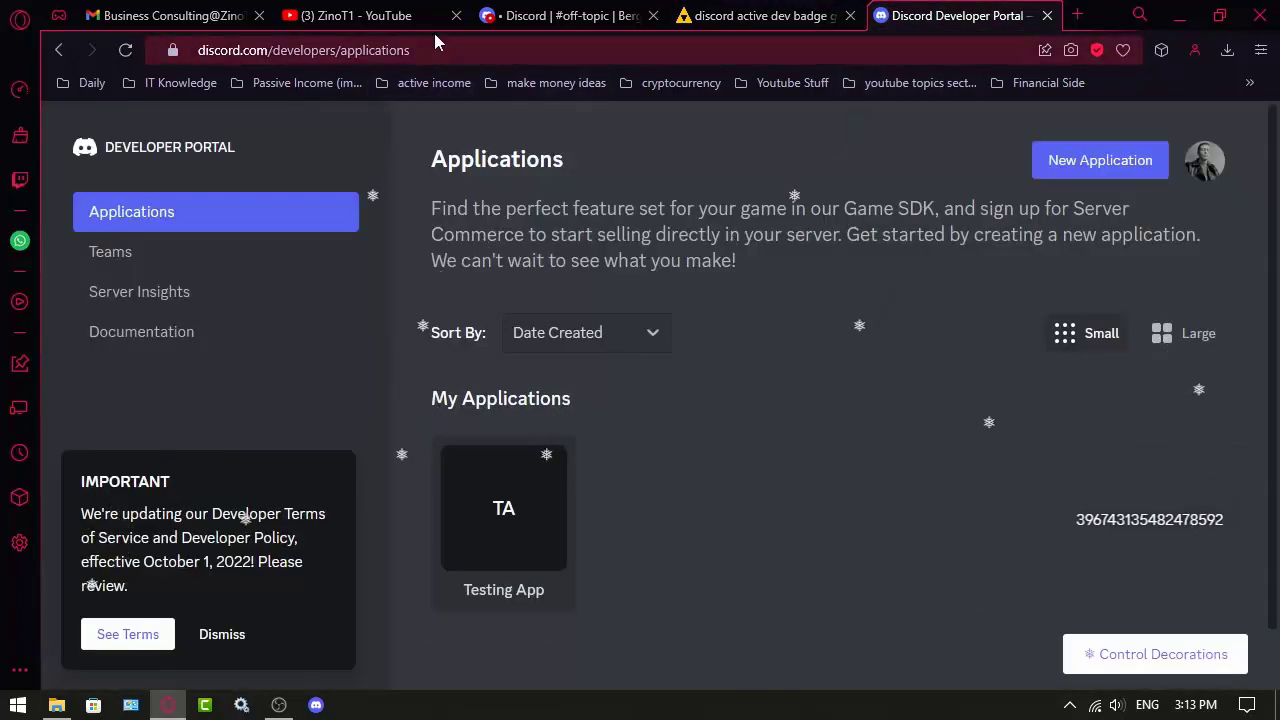
{"action": "left_click", "coordinate": [195, 50]}
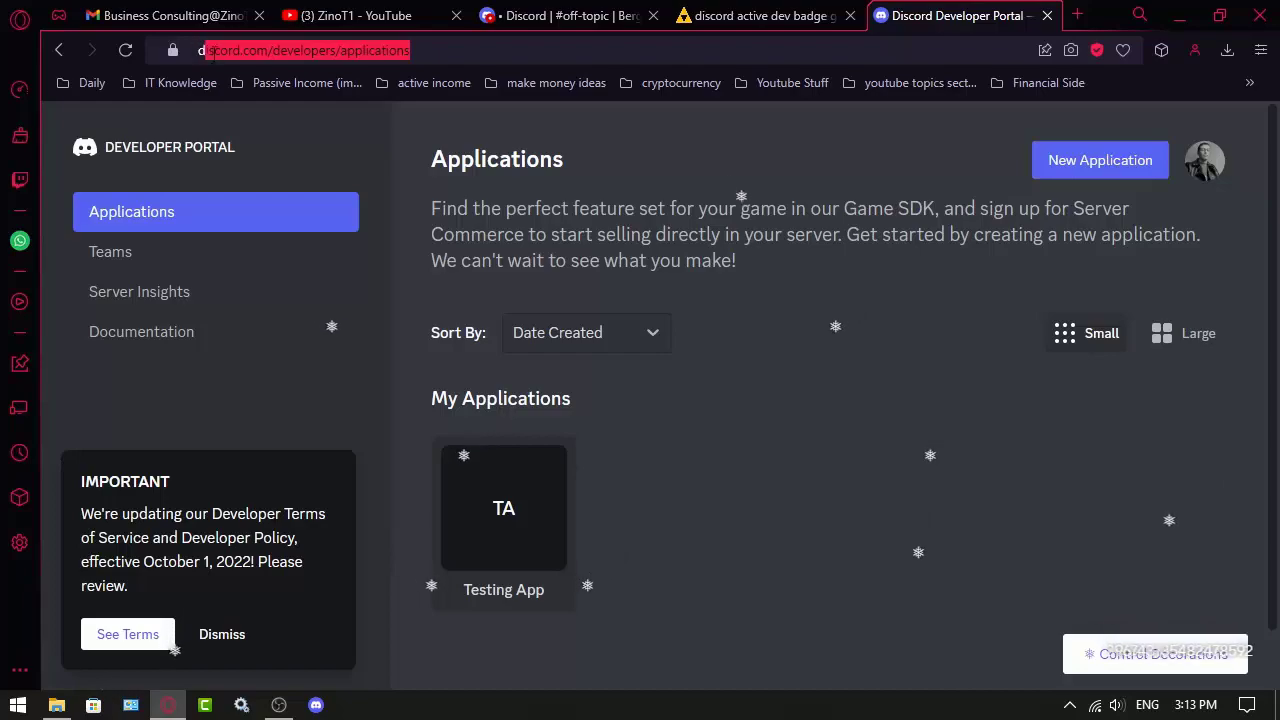
{"action": "left_click_drag", "start_coordinate": [204, 50], "coordinate": [440, 54]}
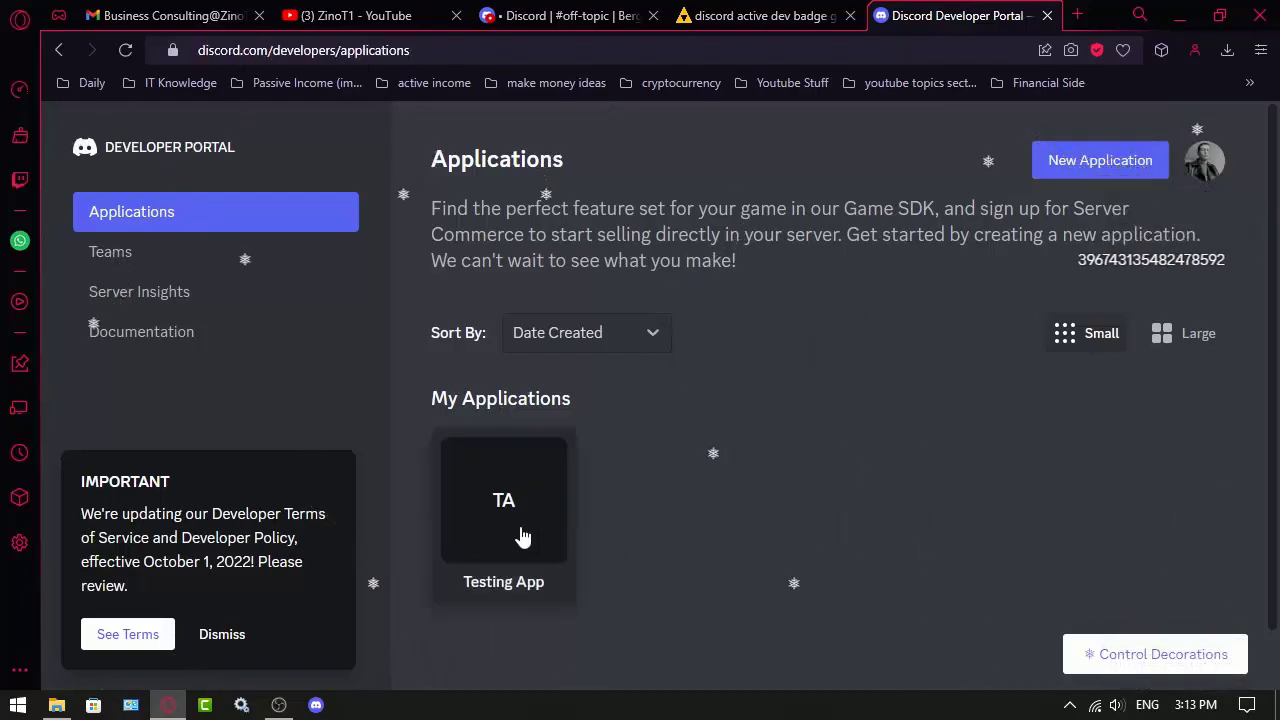
{"action": "scroll", "coordinate": [603, 330], "scroll_direction": "down", "scroll_amount": 1}
{"action": "scroll", "coordinate": [1078, 160], "scroll_direction": "up", "scroll_amount": 1}
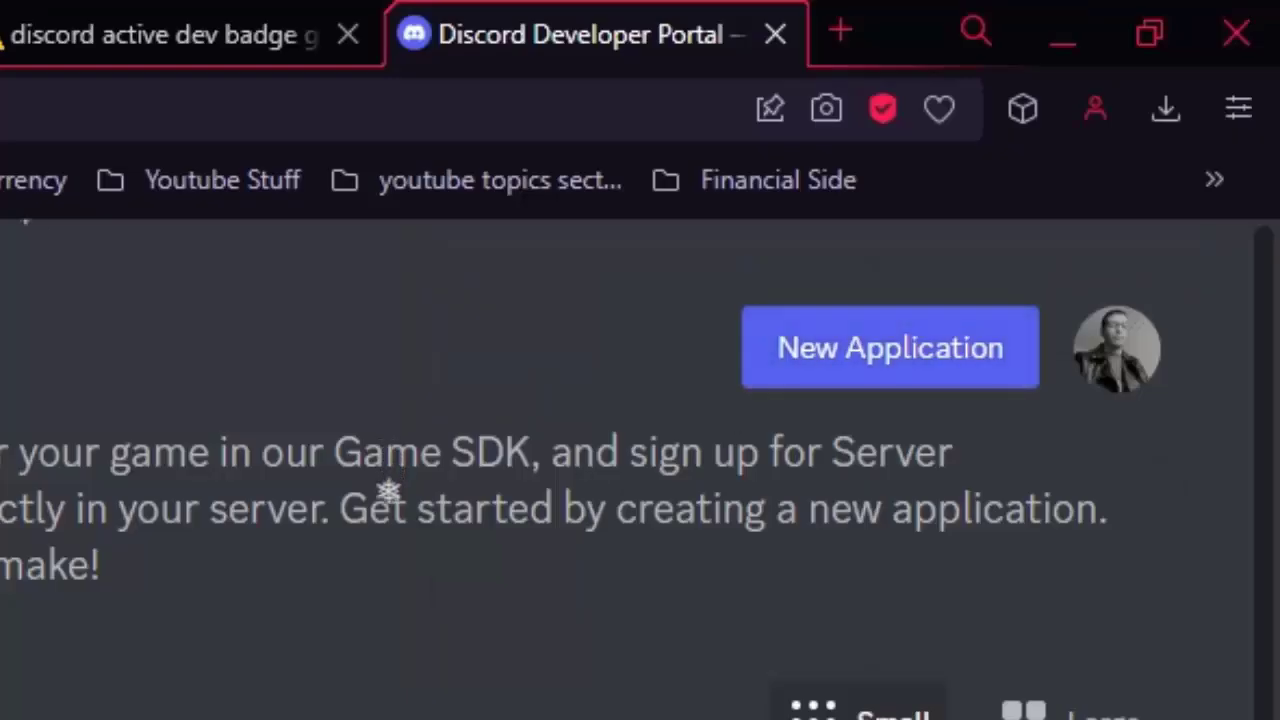
{"action": "scroll", "coordinate": [800, 400], "scroll_direction": "down", "scroll_amount": 1}
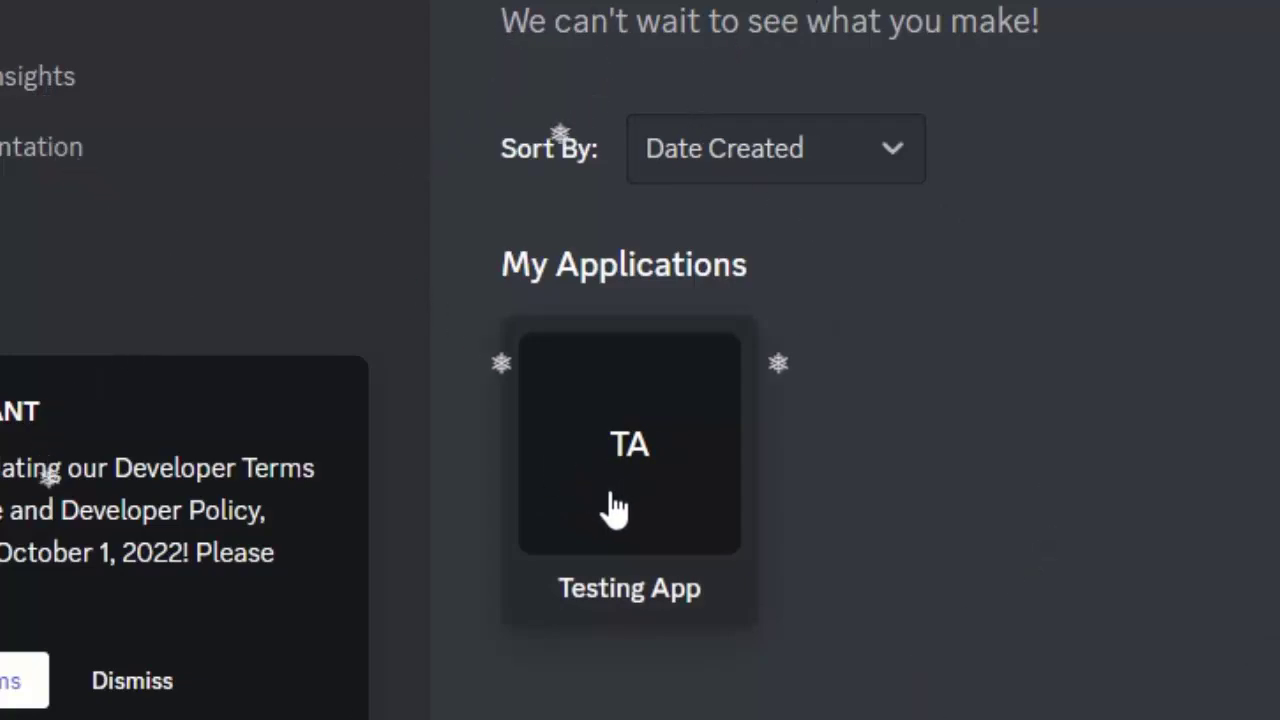
Open Testing App and bring its application ID and public key into view in the general information
{"action": "left_click", "coordinate": [622, 462]}
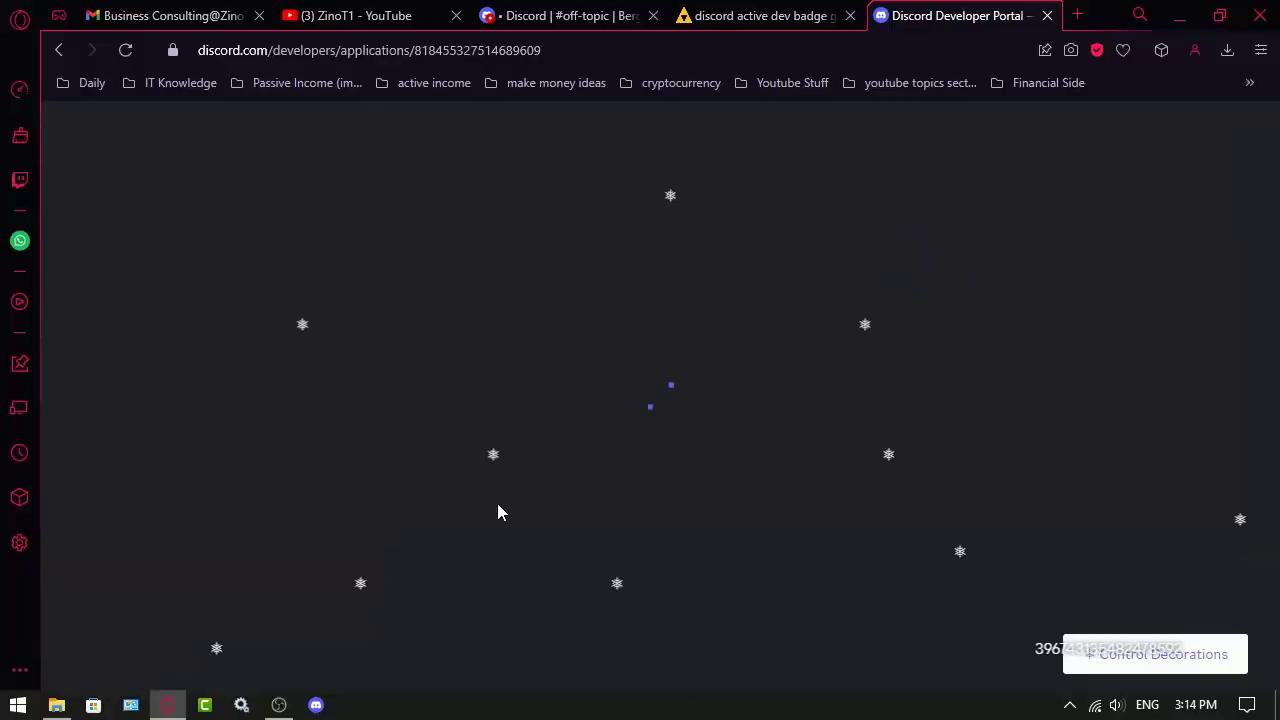
{"action": "scroll", "coordinate": [398, 384], "scroll_direction": "down", "scroll_amount": 4}
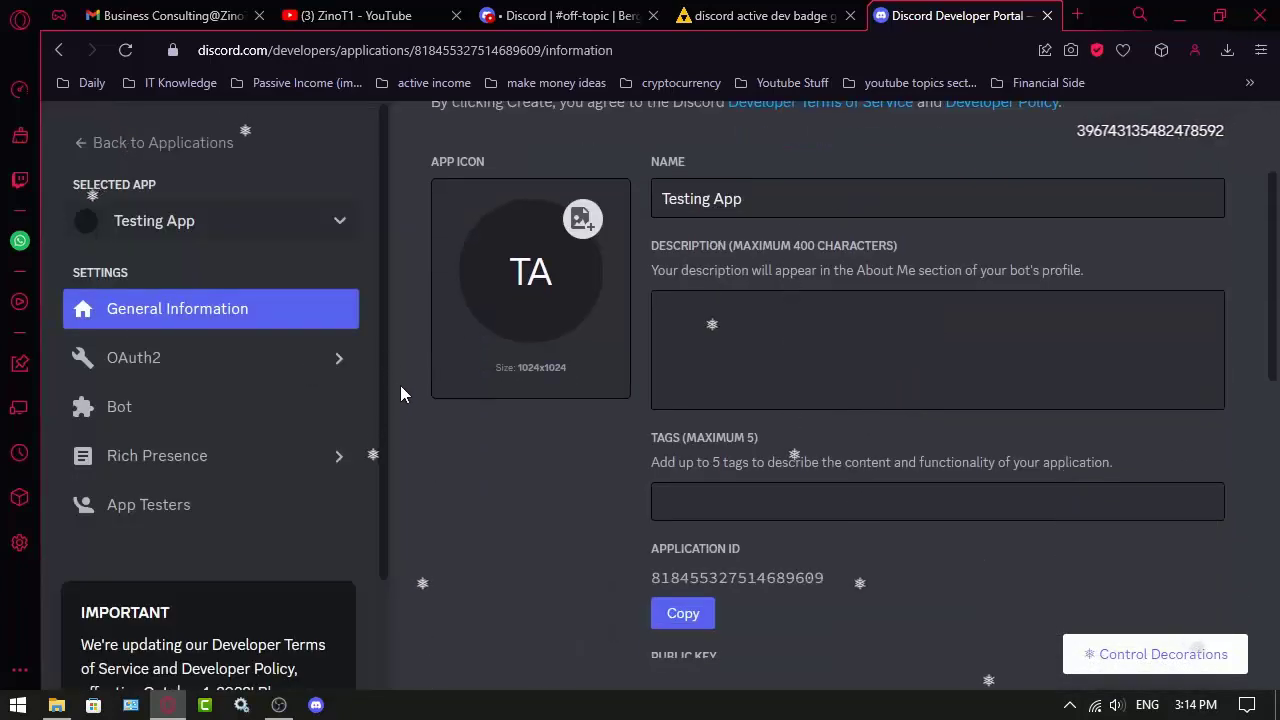
{"action": "scroll", "coordinate": [640, 430], "scroll_direction": "up", "scroll_amount": 2}
{"action": "scroll", "coordinate": [609, 456], "scroll_direction": "down", "scroll_amount": 2}
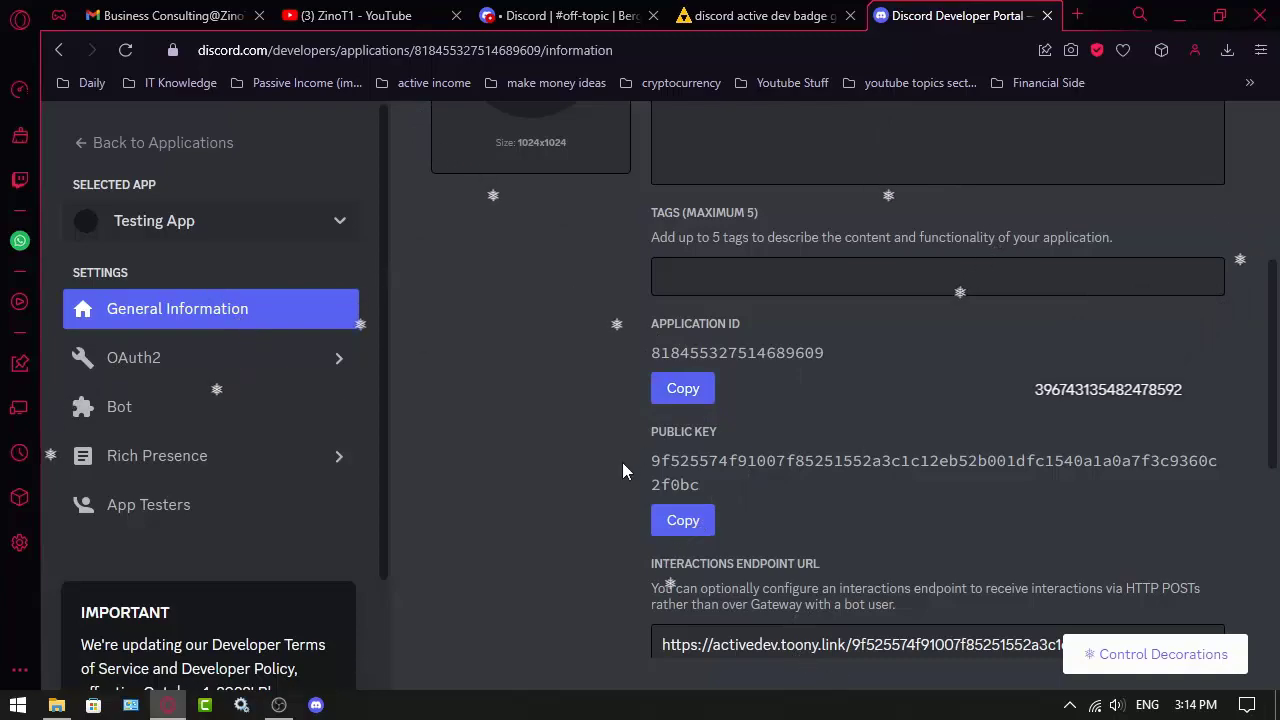
Switch to the discordactivedev.vercel.app guide and proceed past the prerequisites to the page on obtaining an app
{"action": "left_click", "coordinate": [748, 14]}
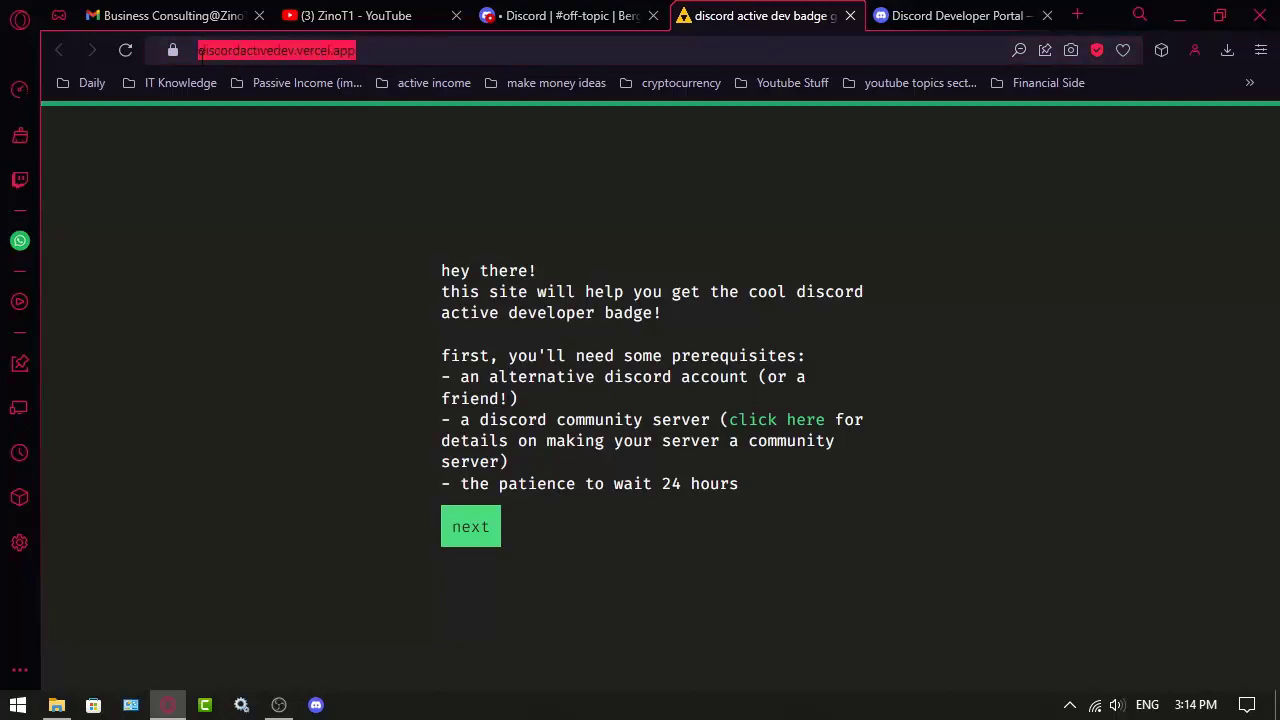
{"action": "left_click_drag", "start_coordinate": [240, 50], "coordinate": [208, 50]}
{"action": "mouse_move", "coordinate": [374, 55]}
{"action": "left_mouse_down"}
{"action": "mouse_move", "coordinate": [198, 50]}
{"action": "mouse_move", "coordinate": [386, 52]}
{"action": "left_mouse_up"}
{"action": "left_click", "coordinate": [447, 480]}
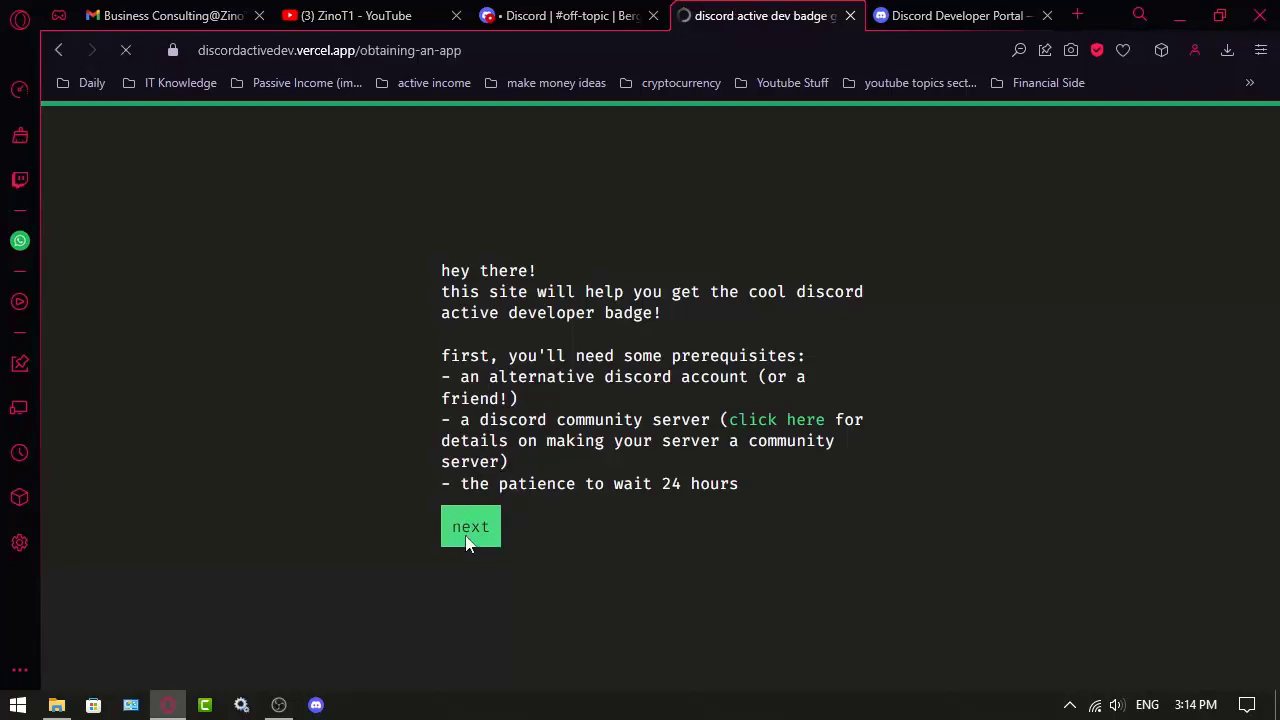
Clear the old application ID and public key from the guide's fields, leaving the application ID field active
{"action": "left_click_drag", "start_coordinate": [625, 459], "coordinate": [410, 475]}
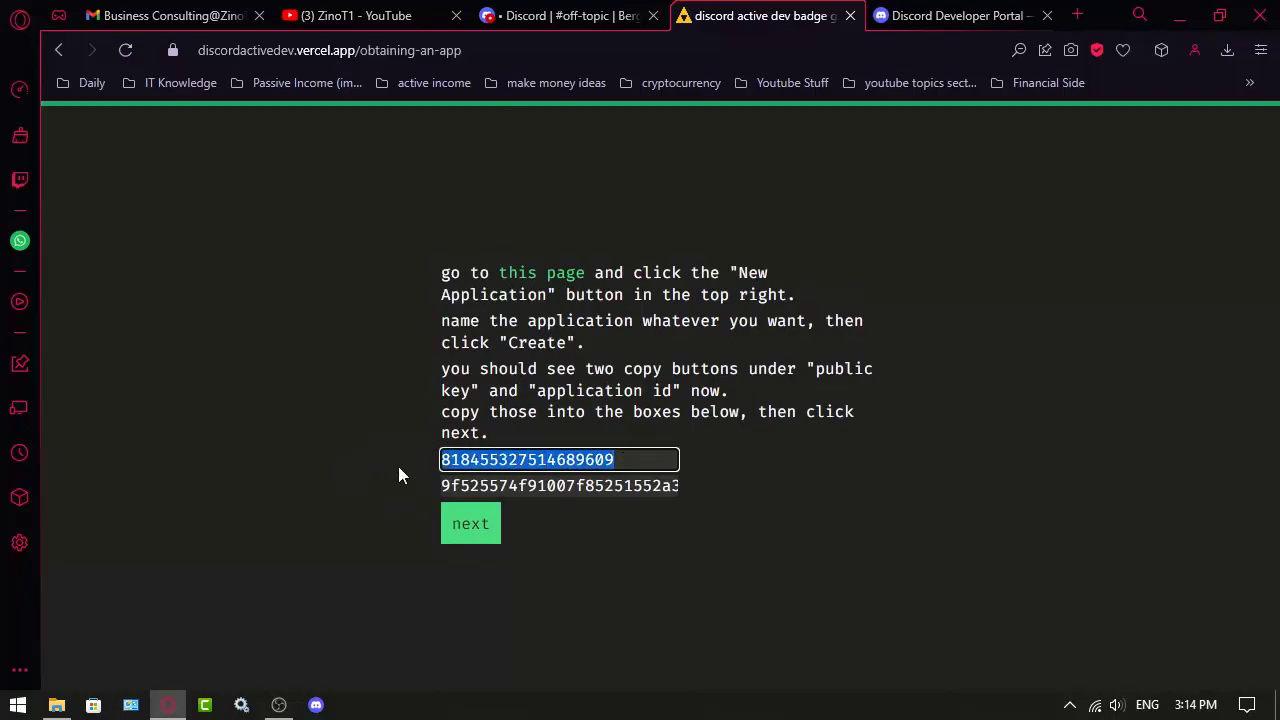
{"action": "key", "text": "BackSpace"}
{"action": "double_click", "coordinate": [648, 486]}
{"action": "key", "text": "BackSpace"}
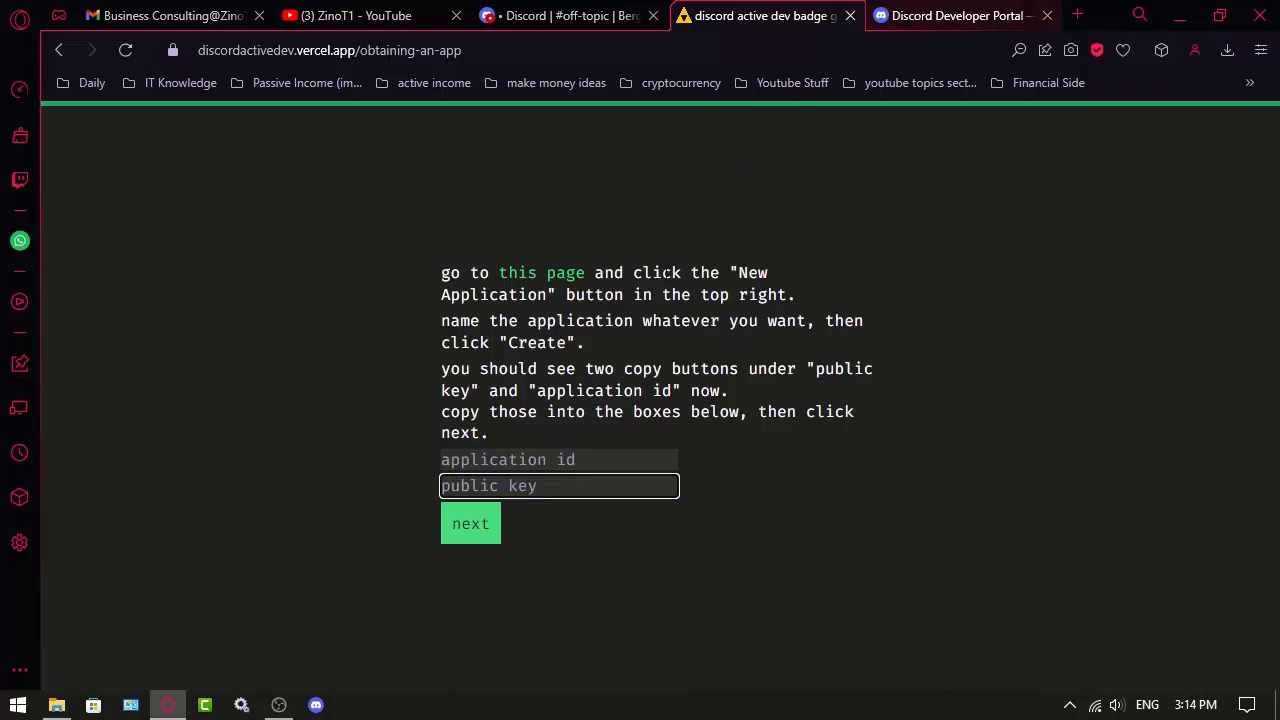
{"action": "key", "text": "shift+Tab"}
Copy Testing App's application ID from the Developer Portal and paste it into the guide's application ID field
{"action": "left_click", "coordinate": [962, 15]}
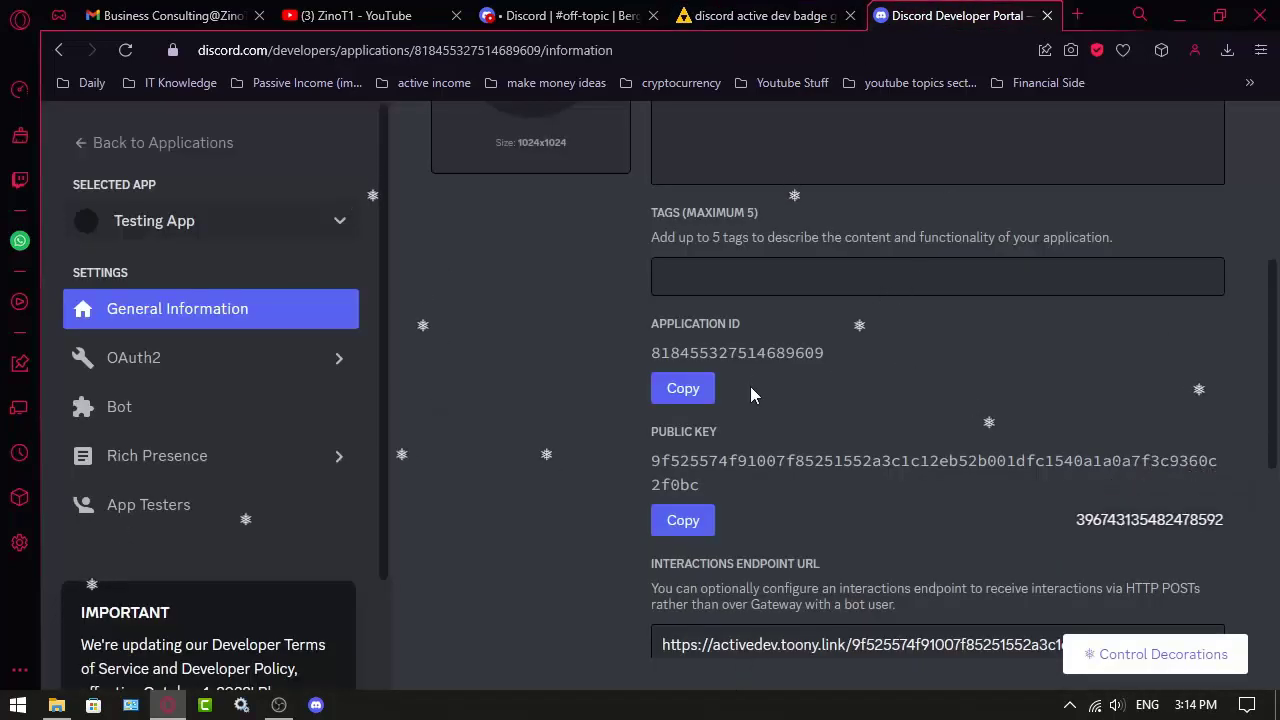
{"action": "scroll", "coordinate": [480, 355], "scroll_direction": "up", "scroll_amount": 2}
{"action": "scroll", "coordinate": [470, 420], "scroll_direction": "down", "scroll_amount": 2}
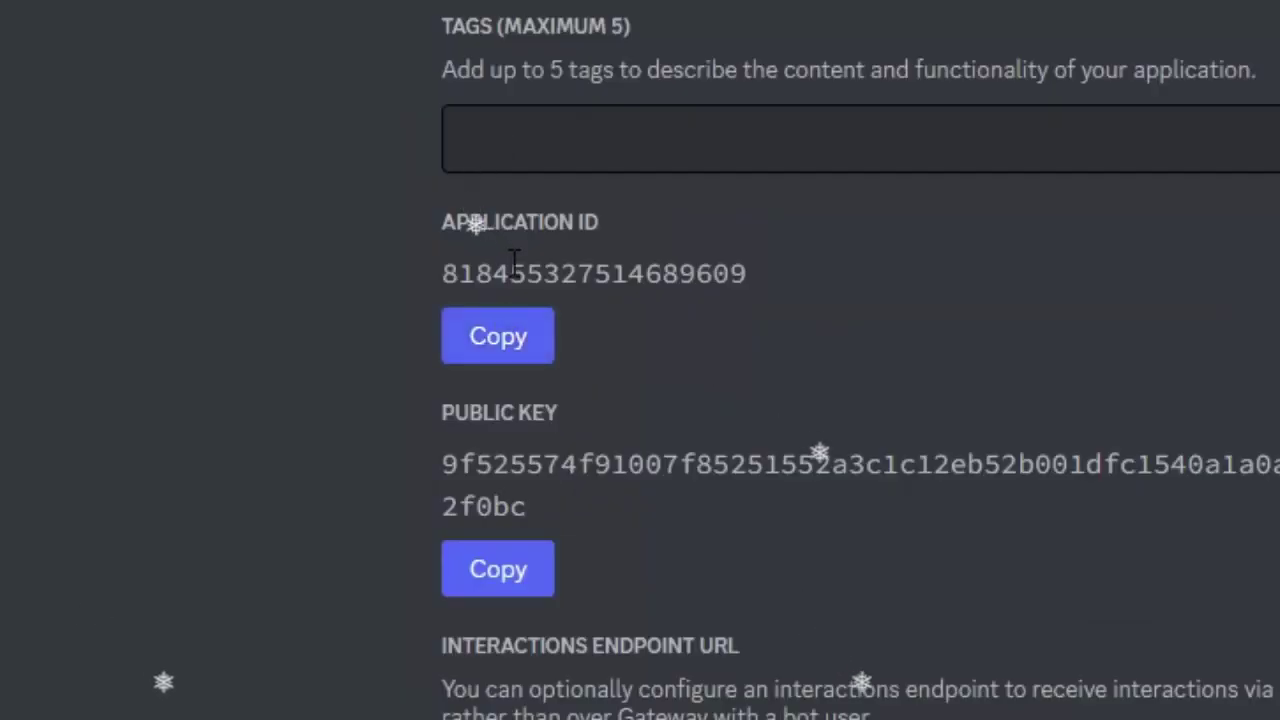
{"action": "left_click", "coordinate": [503, 337]}
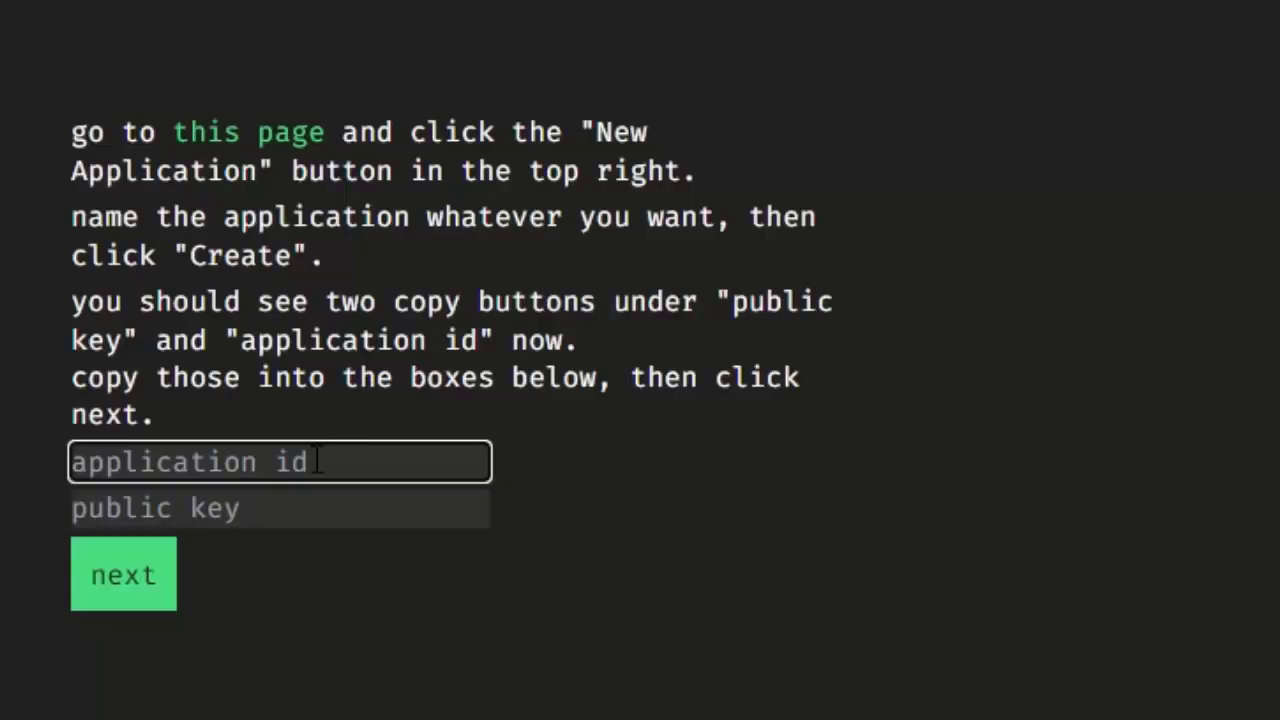
{"action": "key", "text": "ctrl+v"}
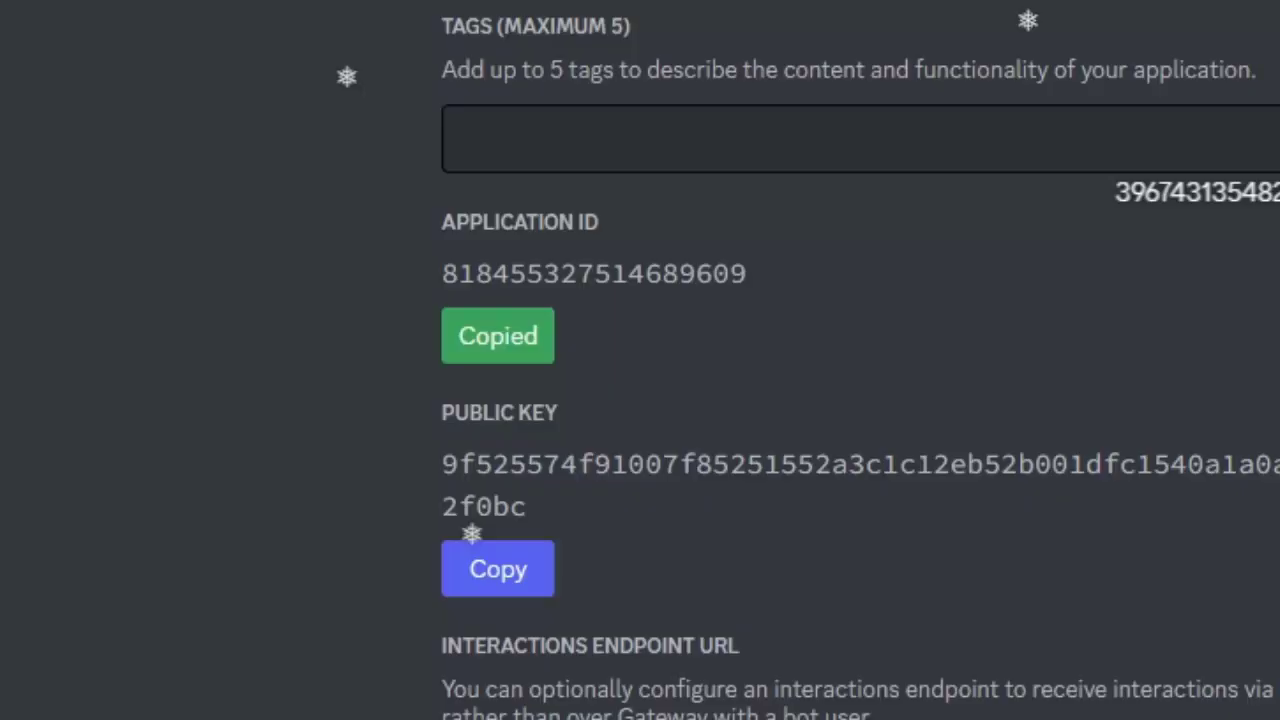
Copy Testing App's public key into the guide's public key field and proceed to the endpoint URL page
{"action": "scroll", "coordinate": [557, 263], "scroll_direction": "down", "scroll_amount": 5}
{"action": "scroll", "coordinate": [378, 358], "scroll_direction": "up", "scroll_amount": 2}
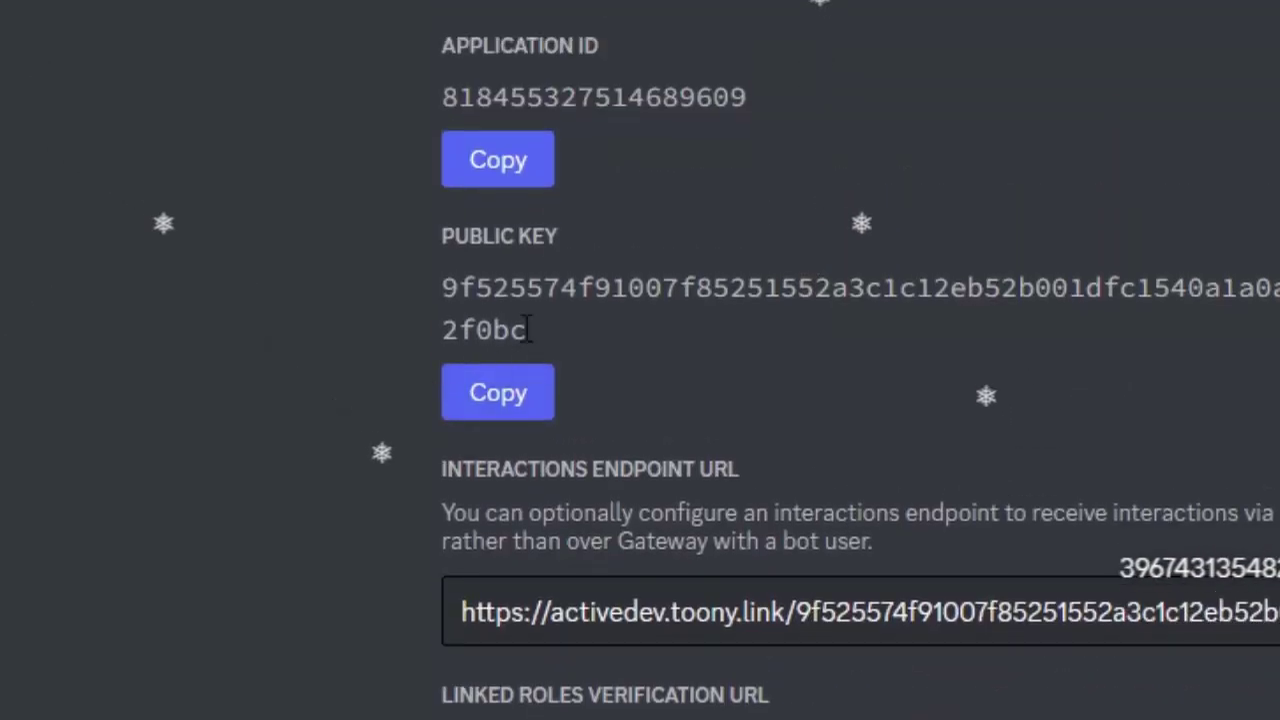
{"action": "left_click_drag", "start_coordinate": [434, 236], "coordinate": [564, 244]}
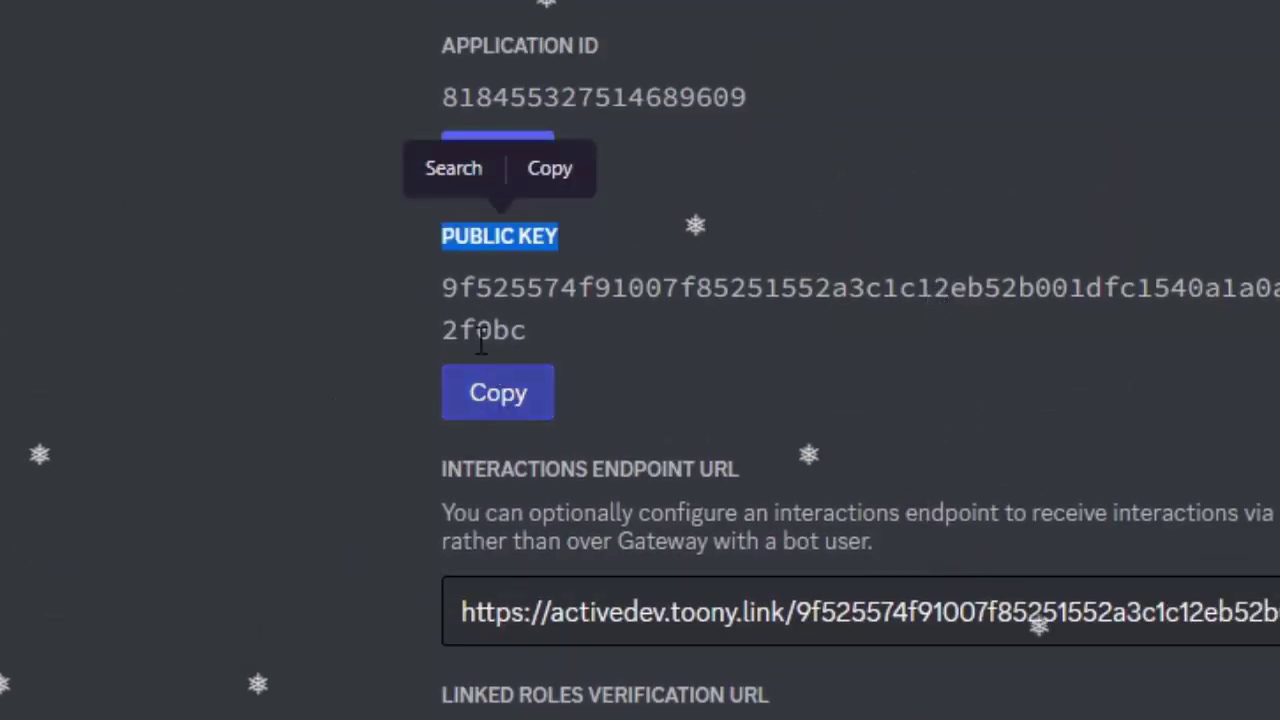
{"action": "left_click", "coordinate": [500, 397]}
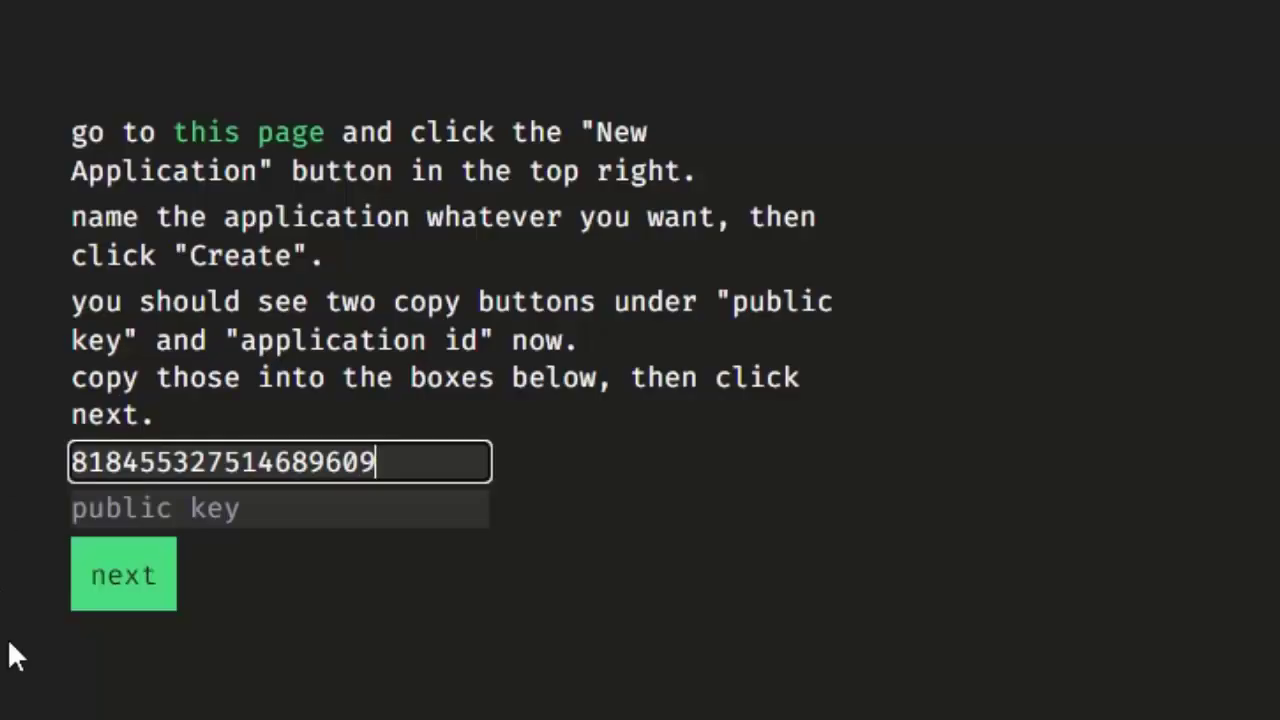
{"action": "left_click", "coordinate": [175, 510]}
{"action": "key", "text": "ctrl+v"}
{"action": "left_click", "coordinate": [150, 582]}
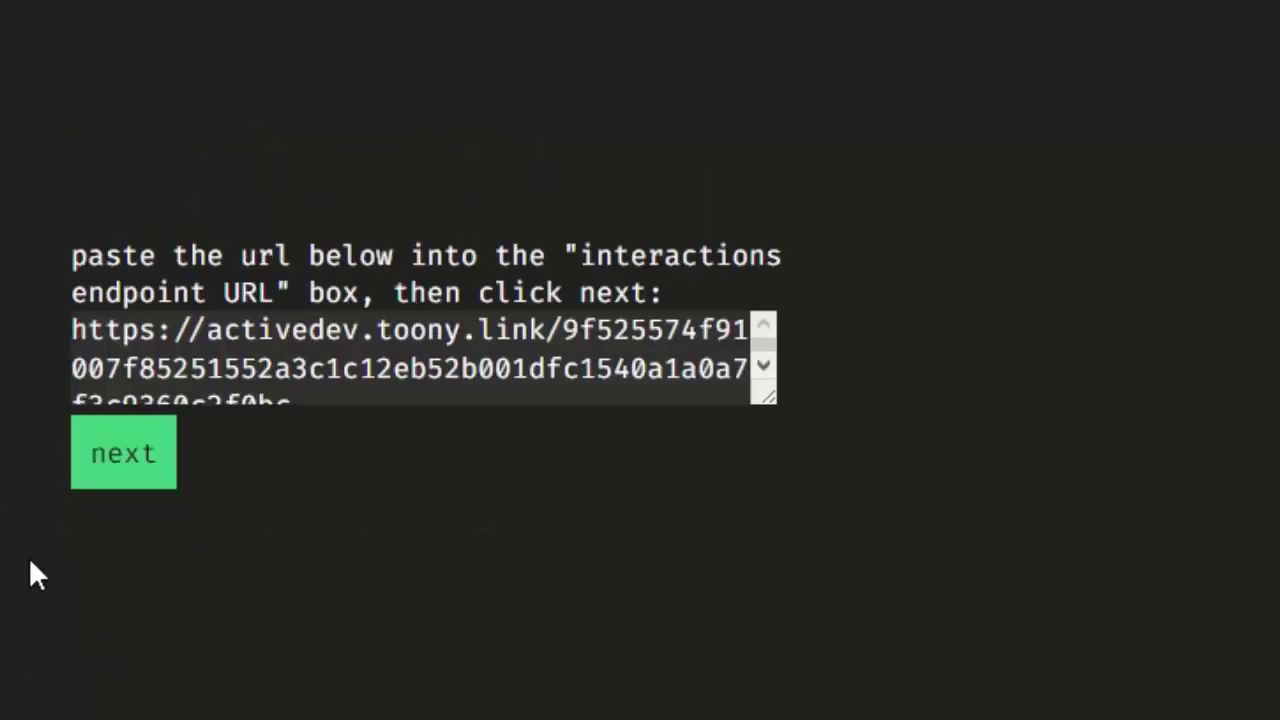
Copy the guide's complete generated URL and replace the content of Testing App's Interactions Endpoint URL with it
{"action": "left_click", "coordinate": [394, 379]}
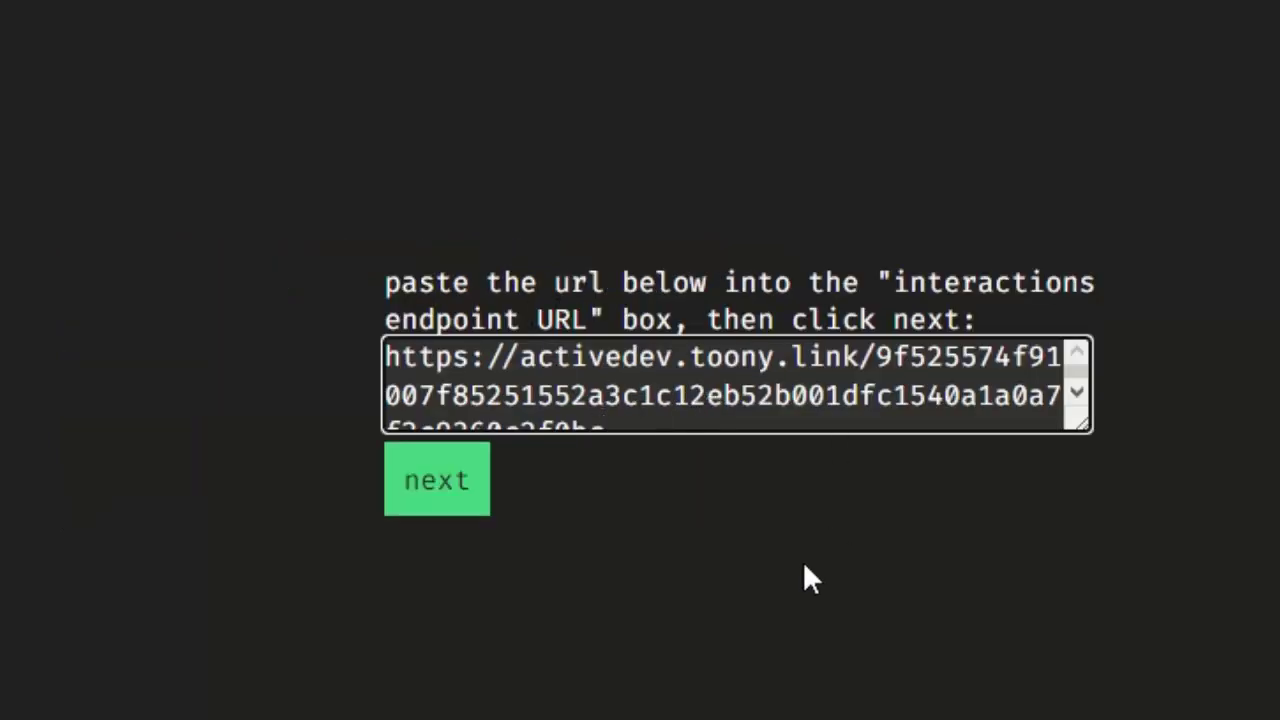
{"action": "scroll", "coordinate": [681, 400], "scroll_direction": "down", "scroll_amount": 1}
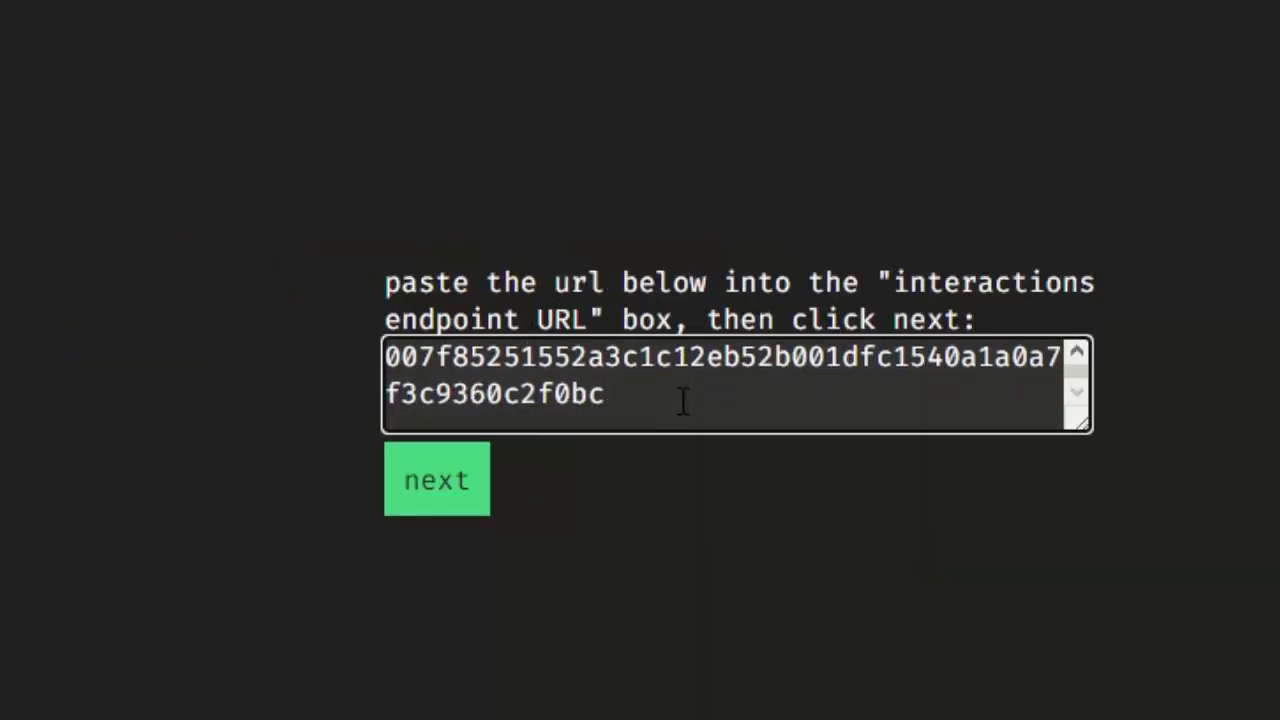
{"action": "scroll", "coordinate": [681, 400], "scroll_direction": "up", "scroll_amount": 1}
{"action": "key", "text": "ctrl+a"}
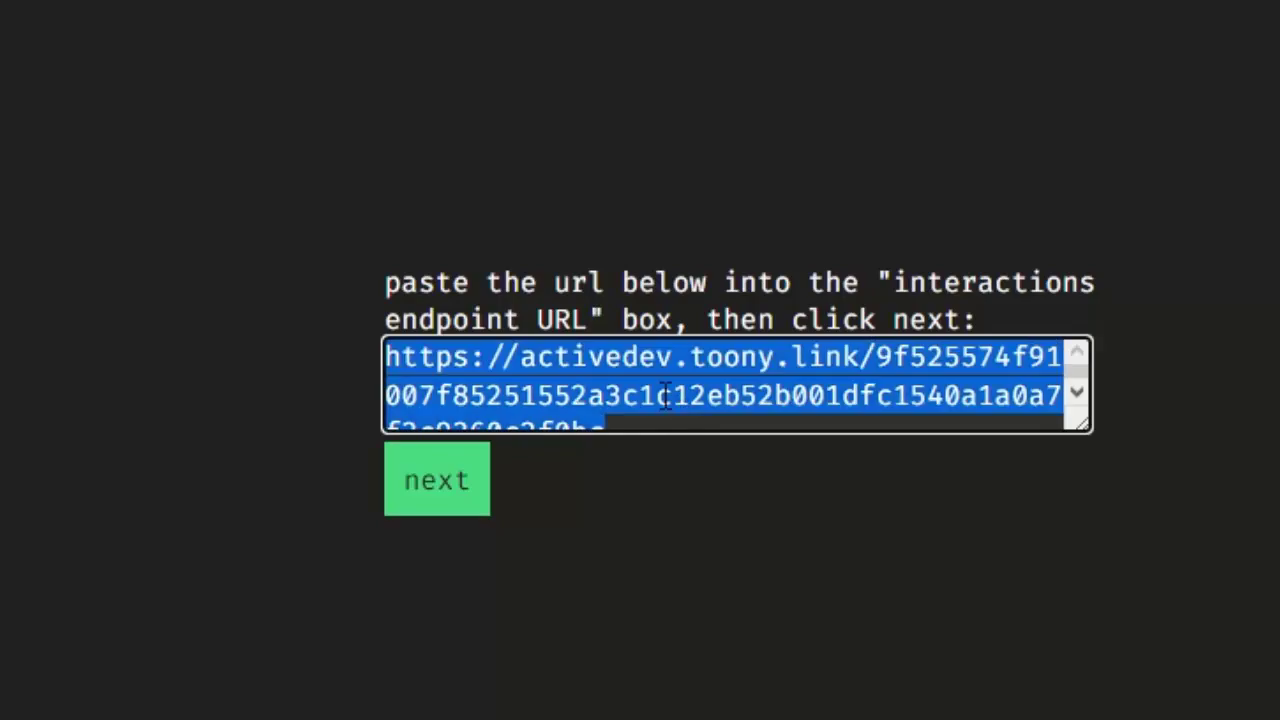
{"action": "right_click", "coordinate": [584, 402]}
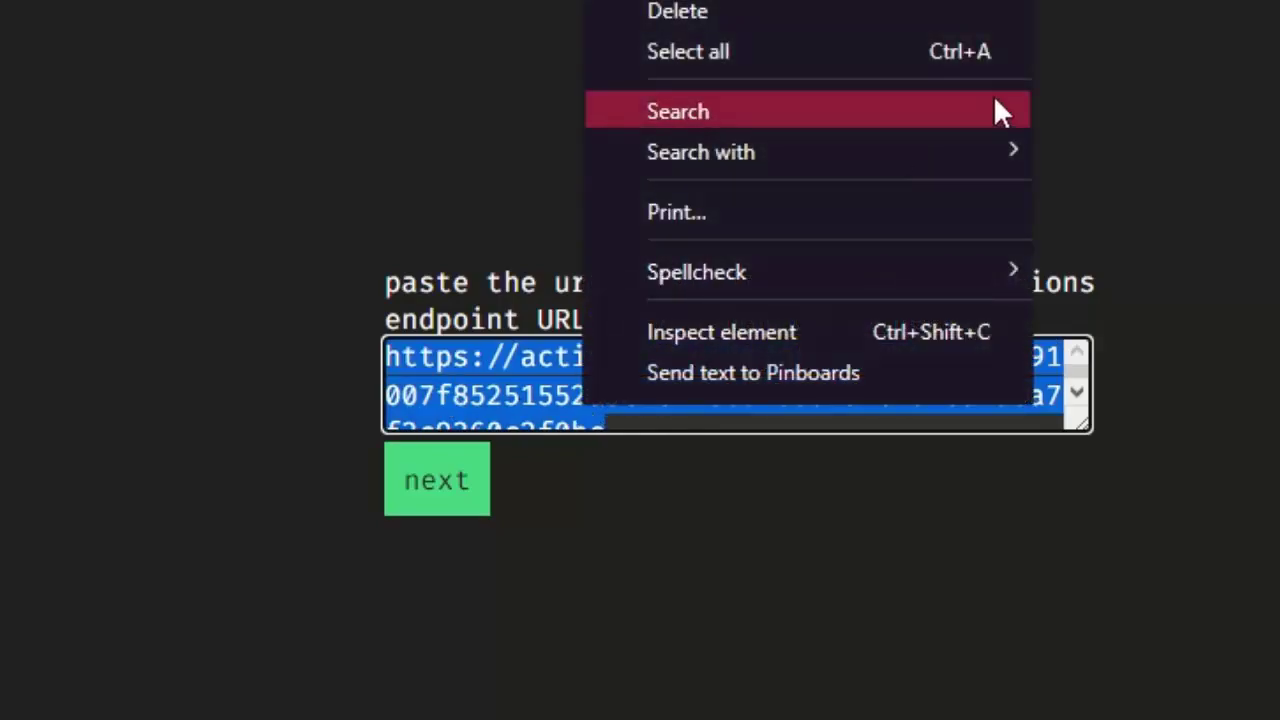
{"action": "left_click", "coordinate": [800, 2]}
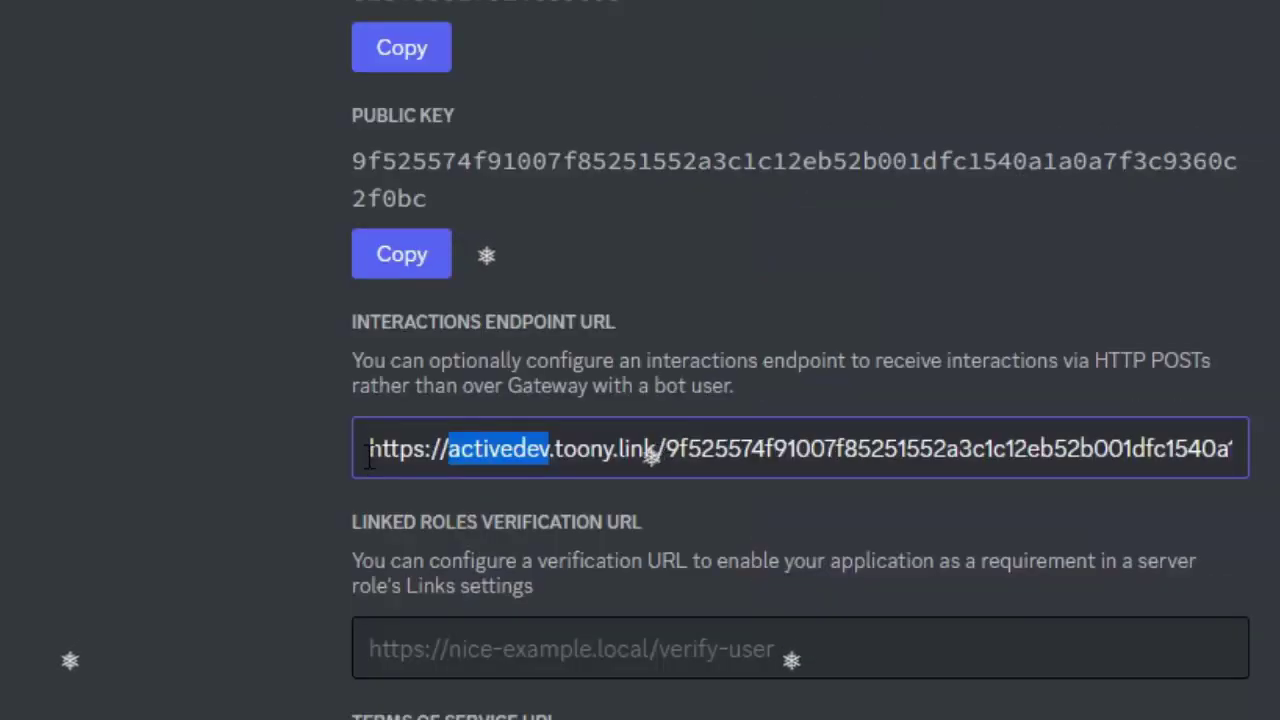
{"action": "left_click_drag", "start_coordinate": [651, 449], "coordinate": [1240, 449]}
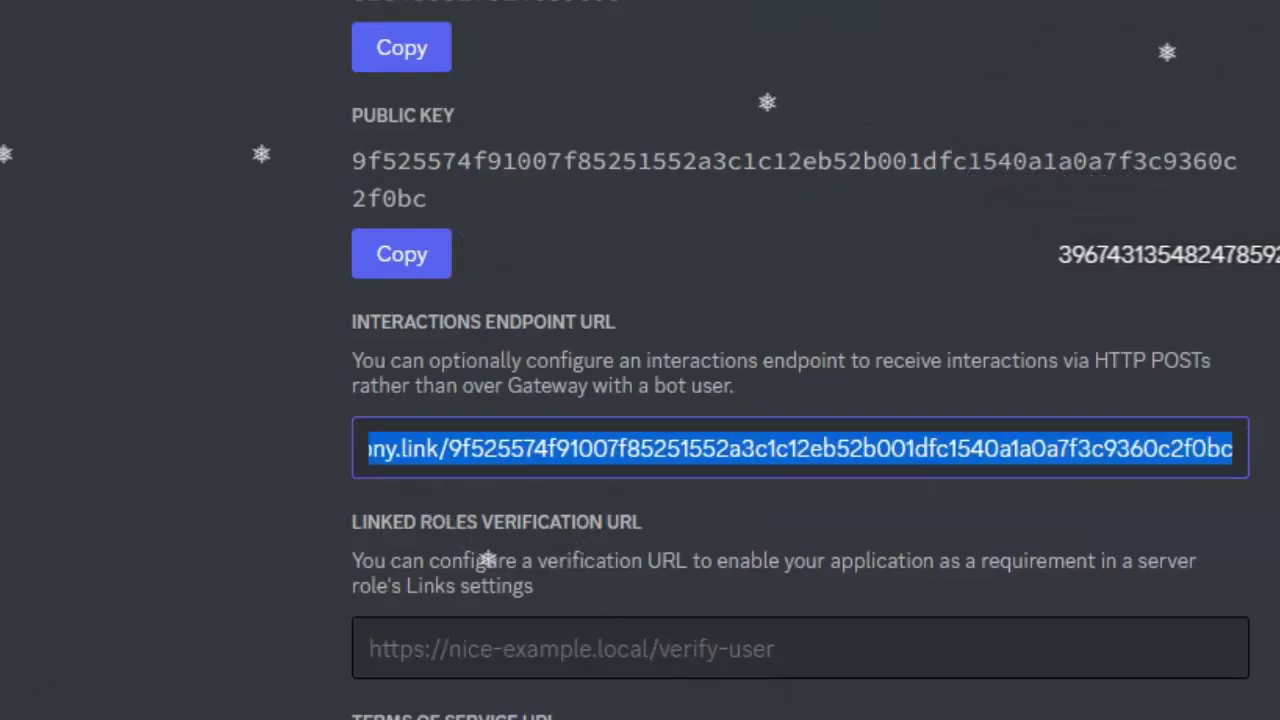
{"action": "key", "text": "ctrl+v"}
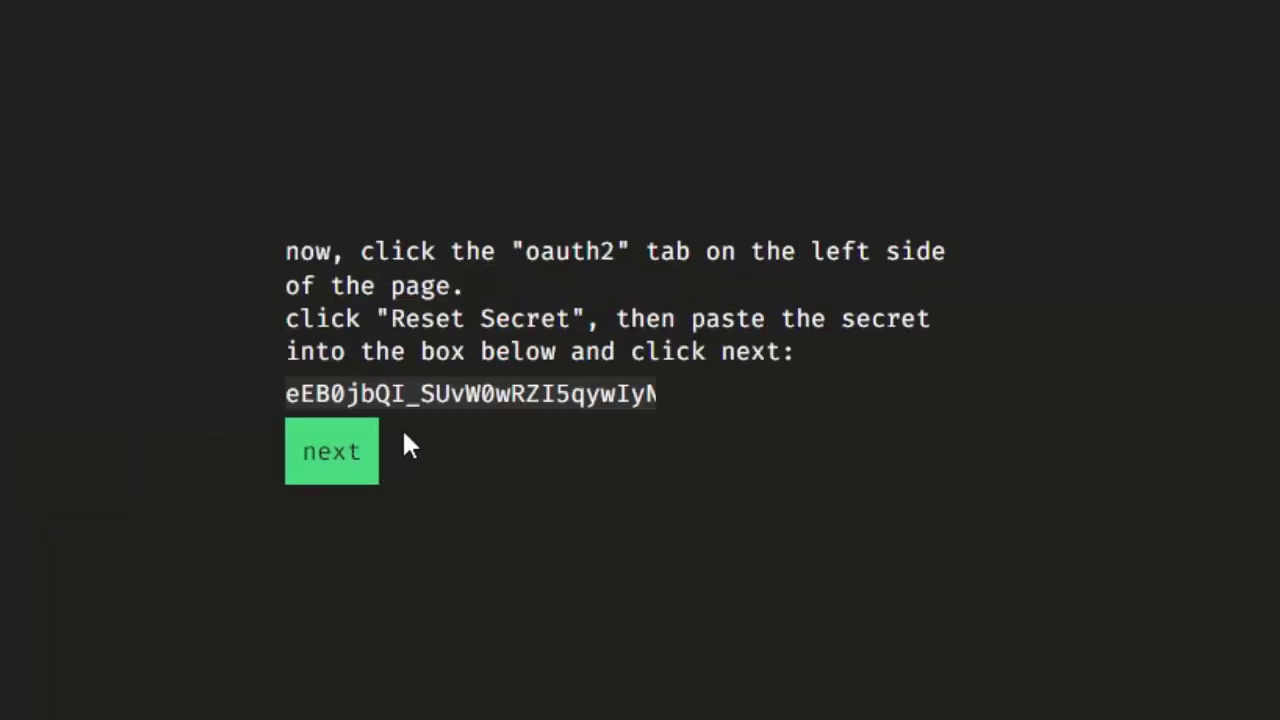
Clear the old secret from the guide's secret field
{"action": "left_click", "coordinate": [406, 393]}
{"action": "key", "text": "ctrl+a"}
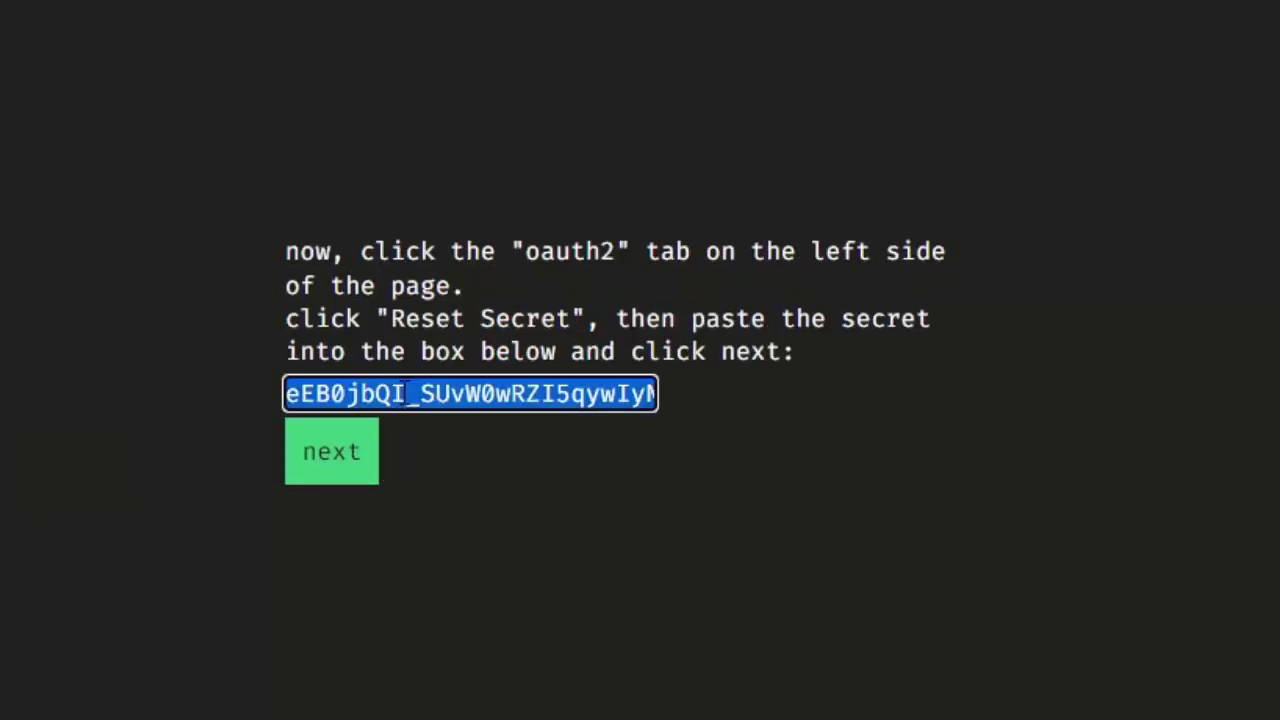
{"action": "key", "text": "BackSpace"}
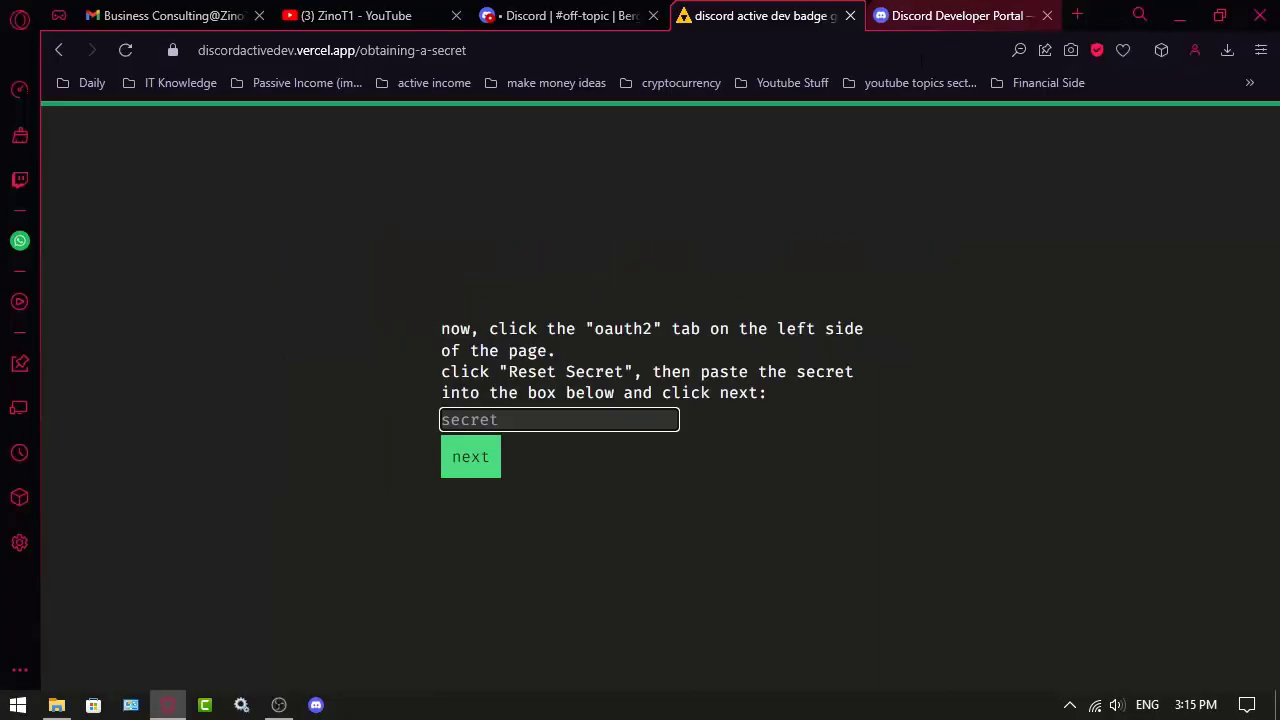
Regenerate Testing App's client secret in its OAuth2 settings and copy the new secret
{"action": "left_click", "coordinate": [957, 15]}
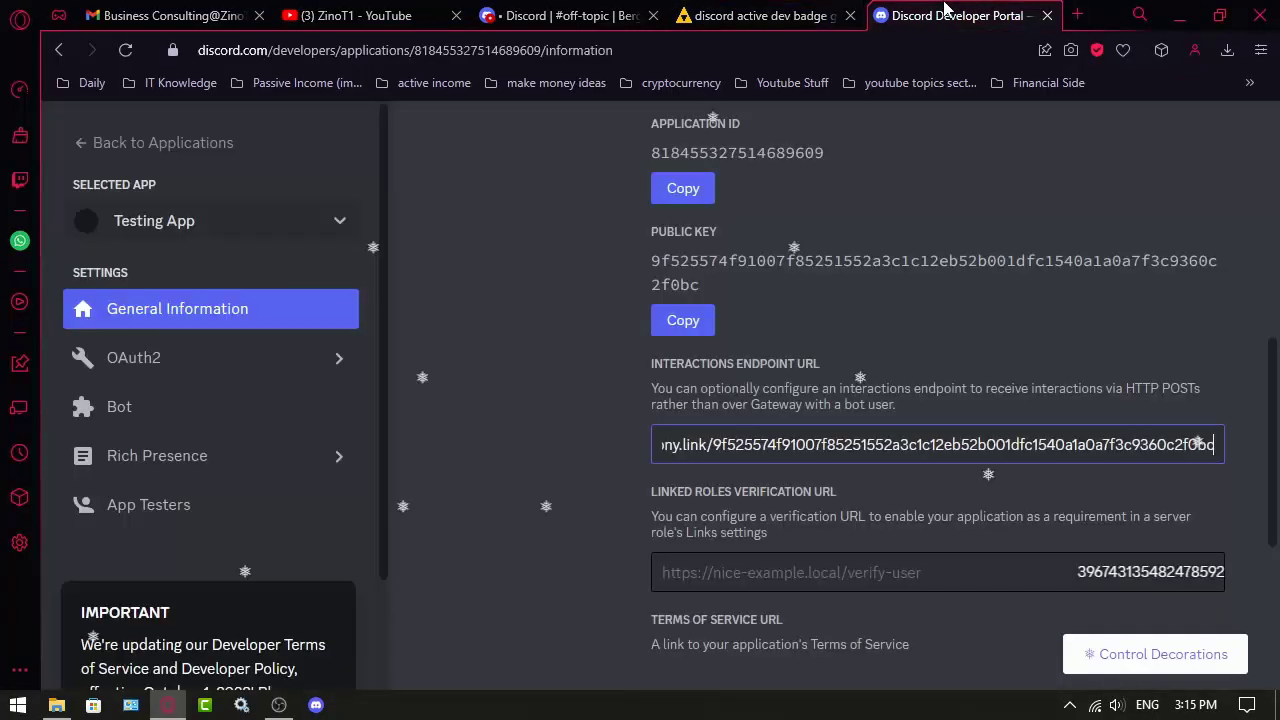
{"action": "left_click", "coordinate": [257, 357]}
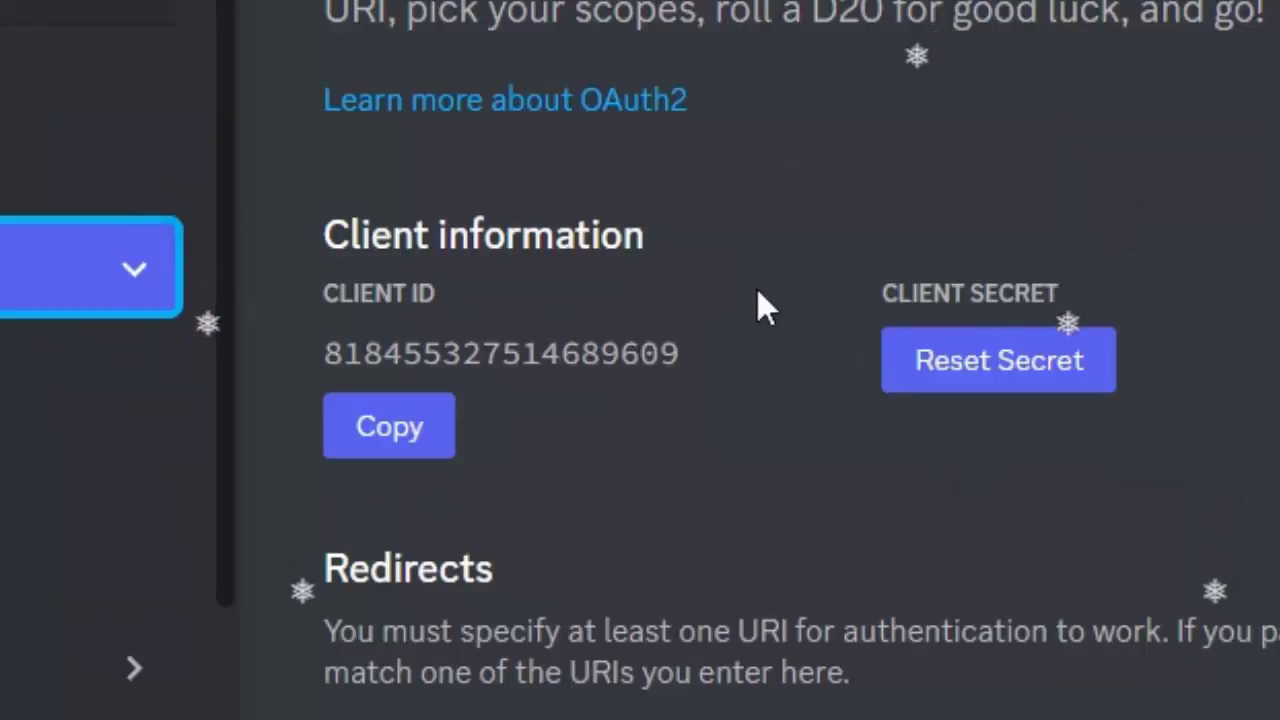
{"action": "left_click", "coordinate": [765, 405]}
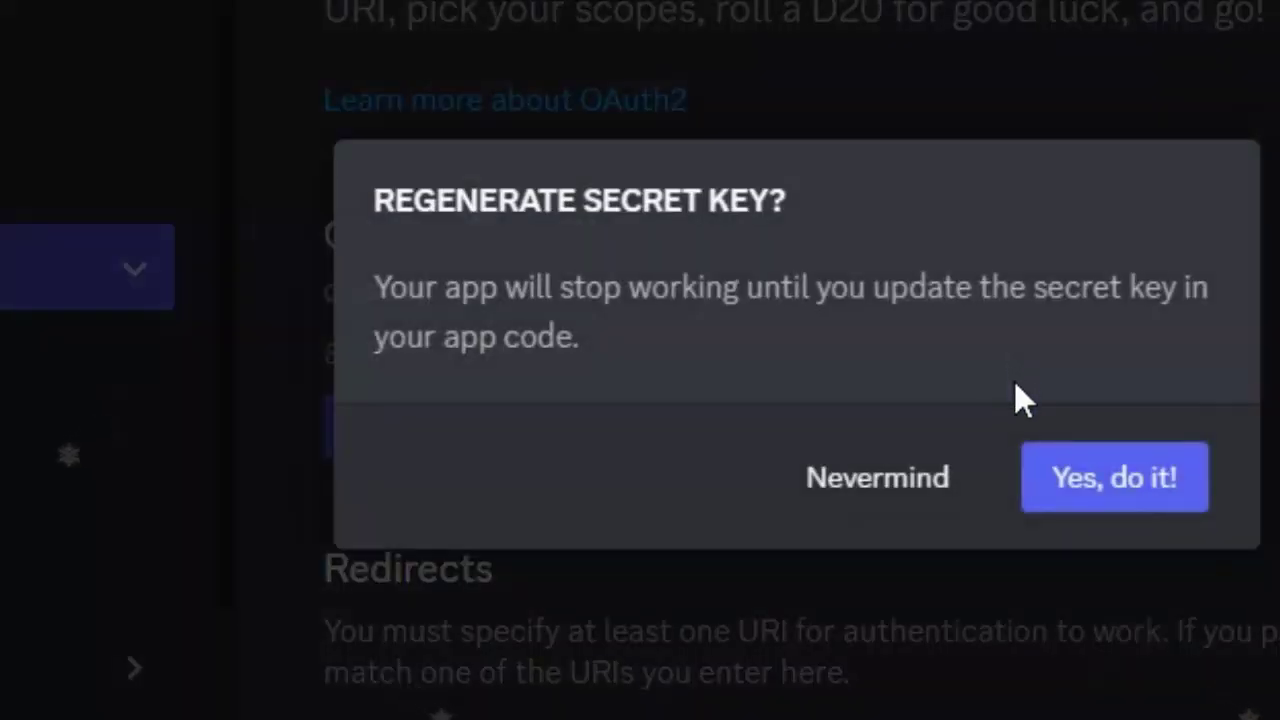
{"action": "left_click", "coordinate": [1128, 480]}
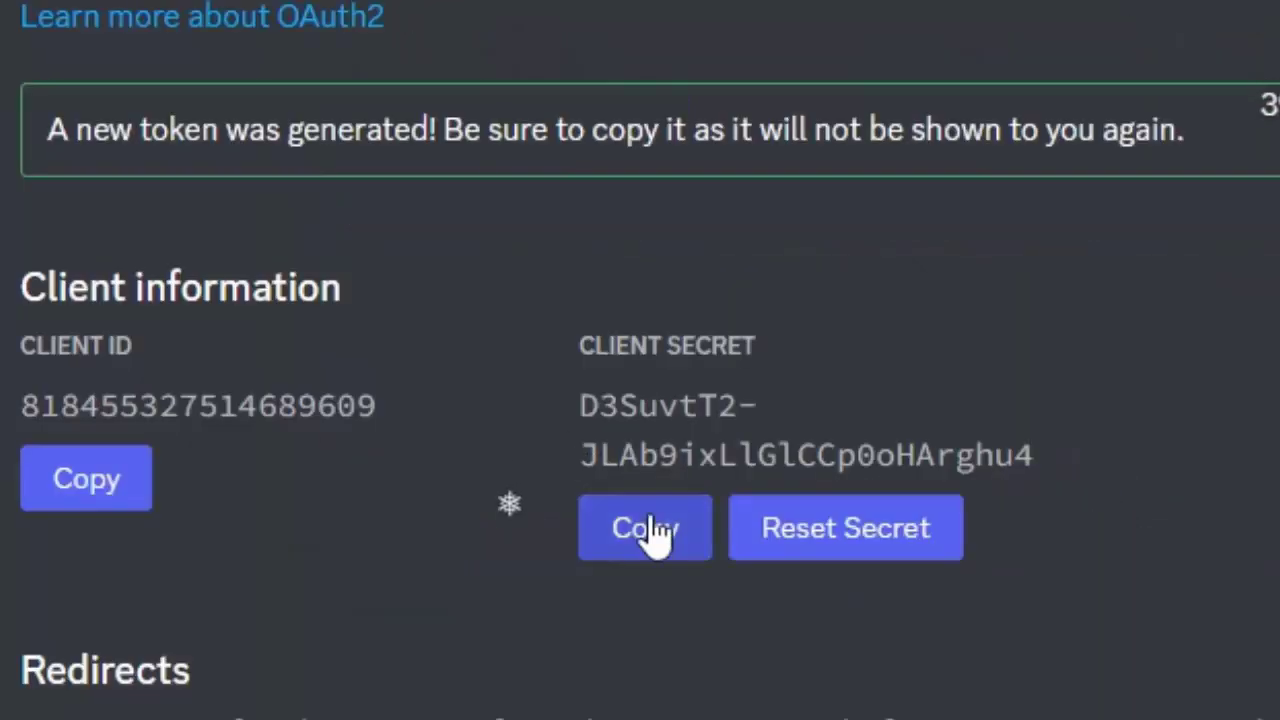
{"action": "left_click", "coordinate": [648, 530]}
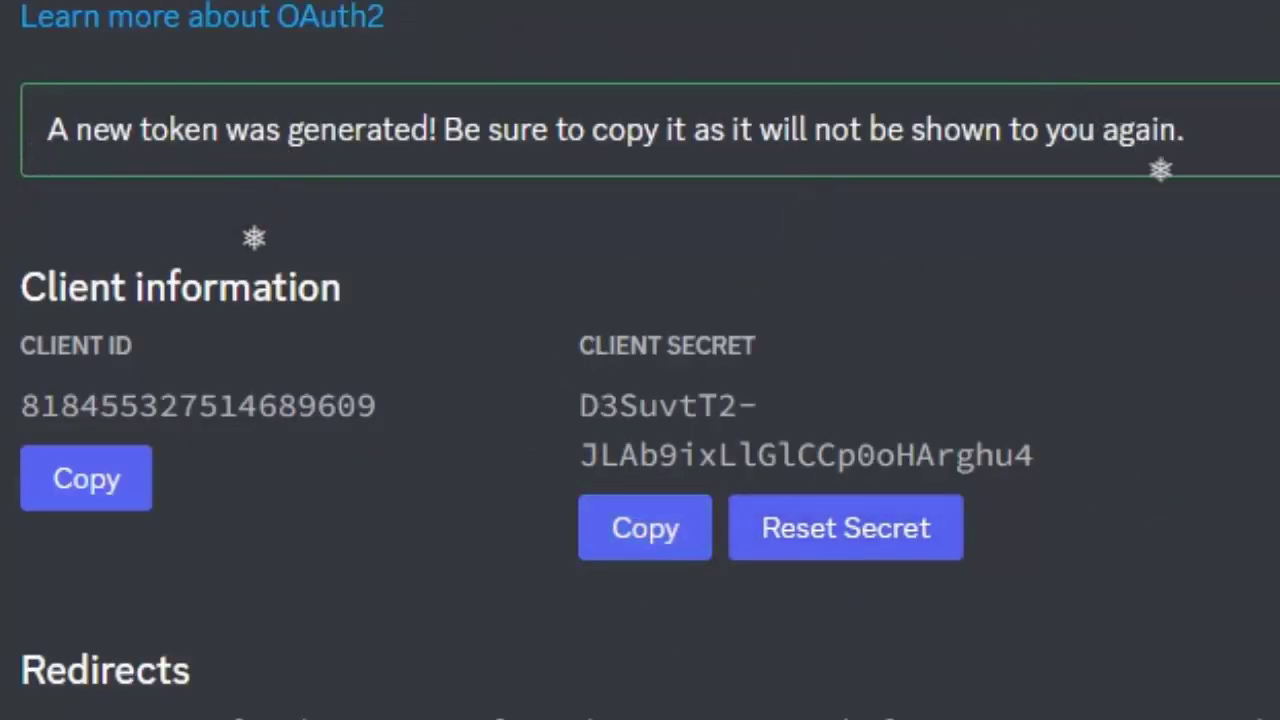
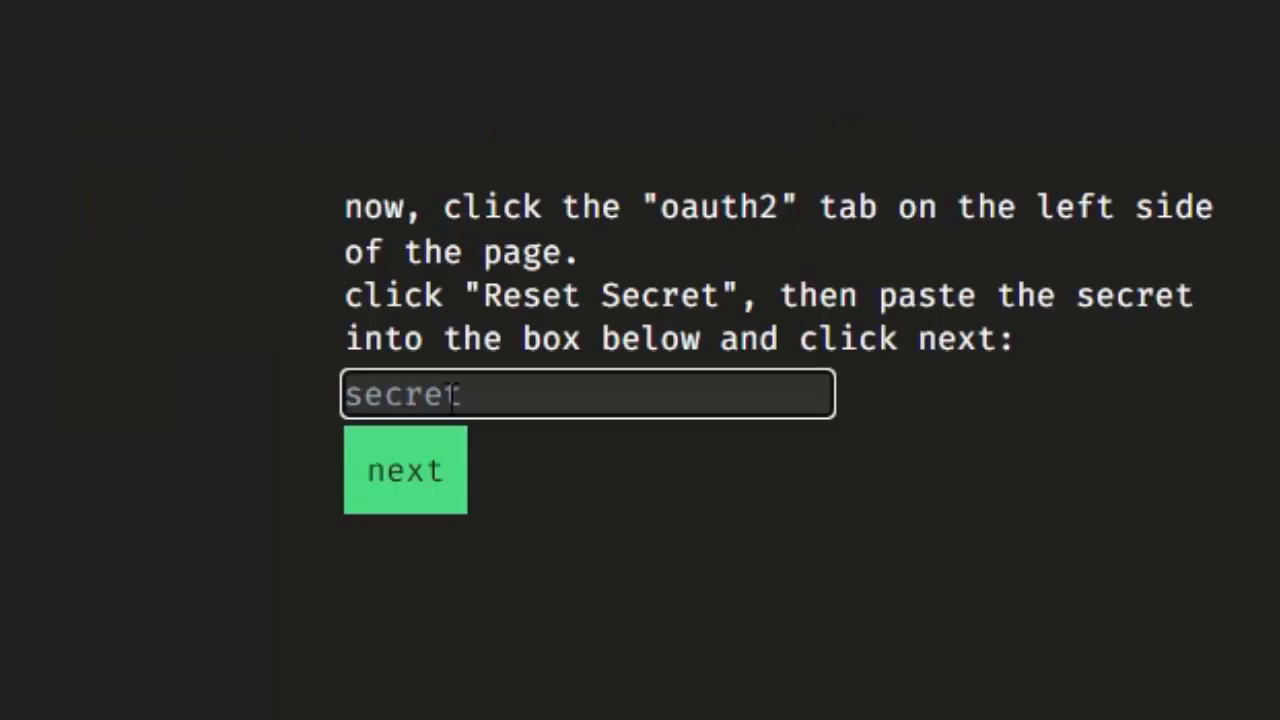
Paste the copied client secret into the guide's secret field and proceed to the page for adding the bot
{"action": "left_click", "coordinate": [454, 395]}
{"action": "key", "text": "ctrl+v"}
{"action": "left_click", "coordinate": [421, 472]}
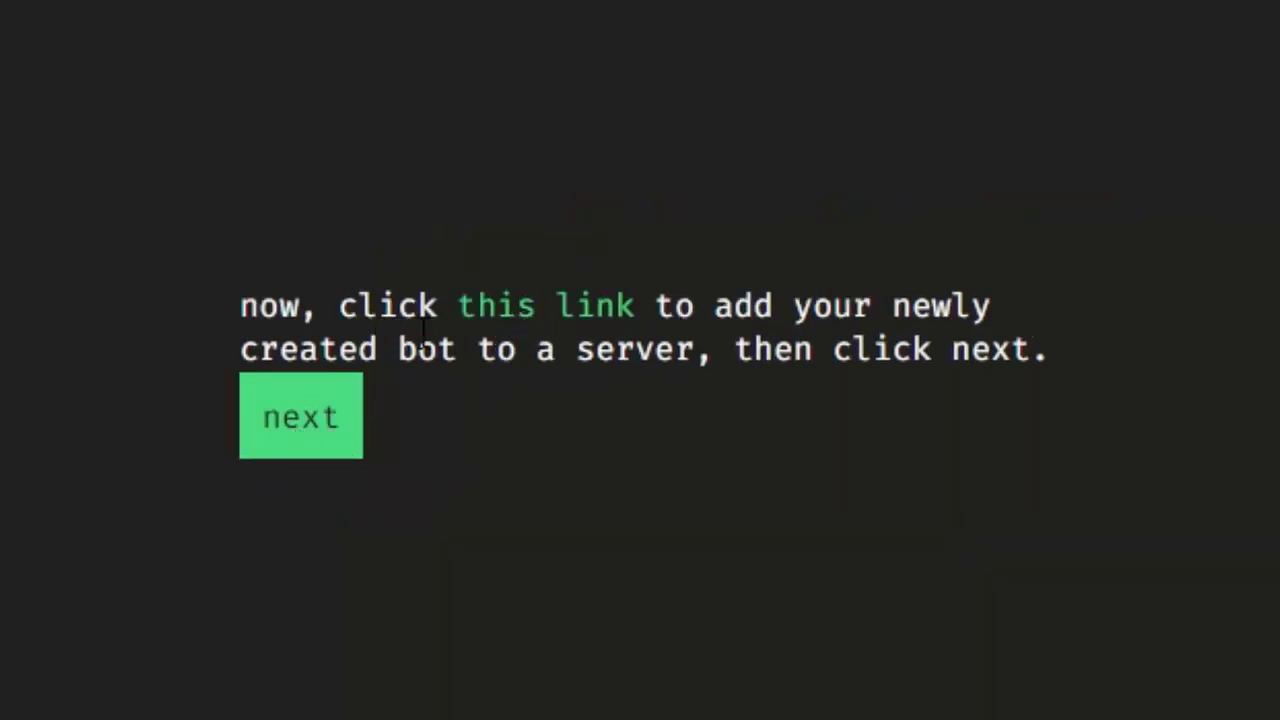
Open the guide's link for adding the bot and choose Bergen | Gaming & Chill as the server for Testing App
{"action": "left_click", "coordinate": [504, 303]}
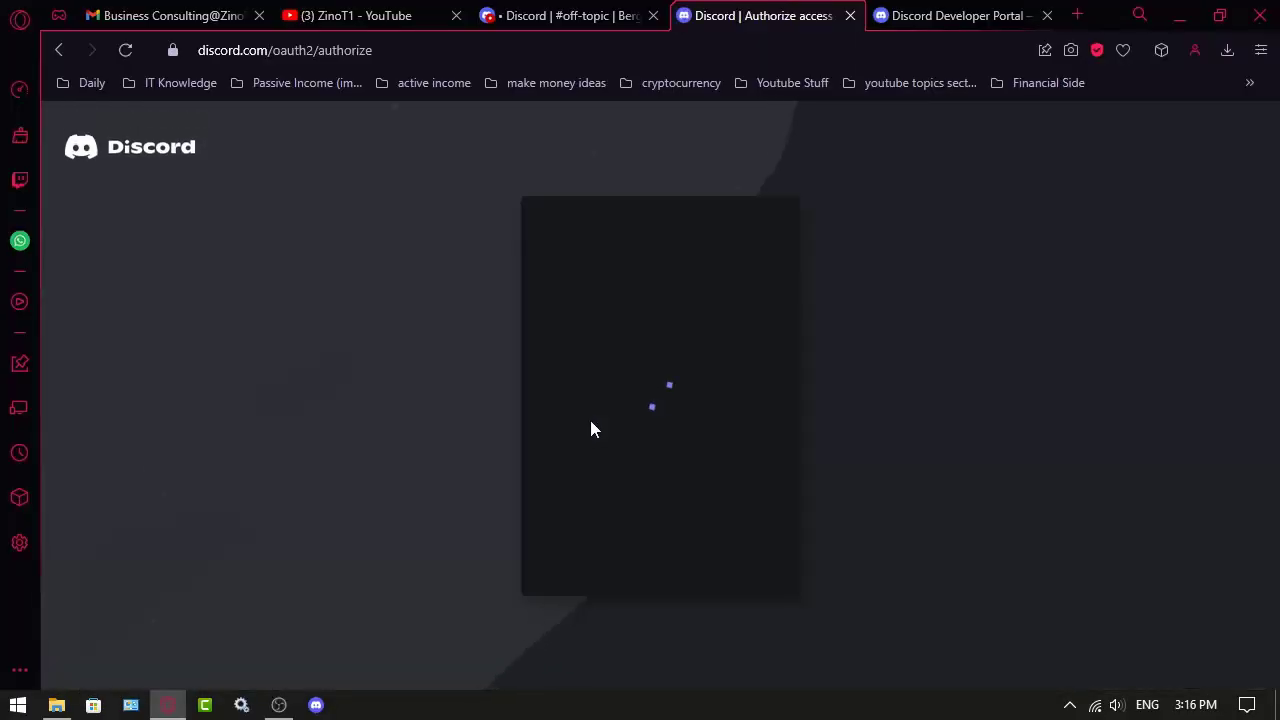
{"action": "scroll", "coordinate": [612, 505], "scroll_direction": "down", "scroll_amount": 1}
{"action": "scroll", "coordinate": [620, 480], "scroll_direction": "up", "scroll_amount": 1}
{"action": "left_click", "coordinate": [624, 452]}
{"action": "scroll", "coordinate": [590, 395], "scroll_direction": "down", "scroll_amount": 1}
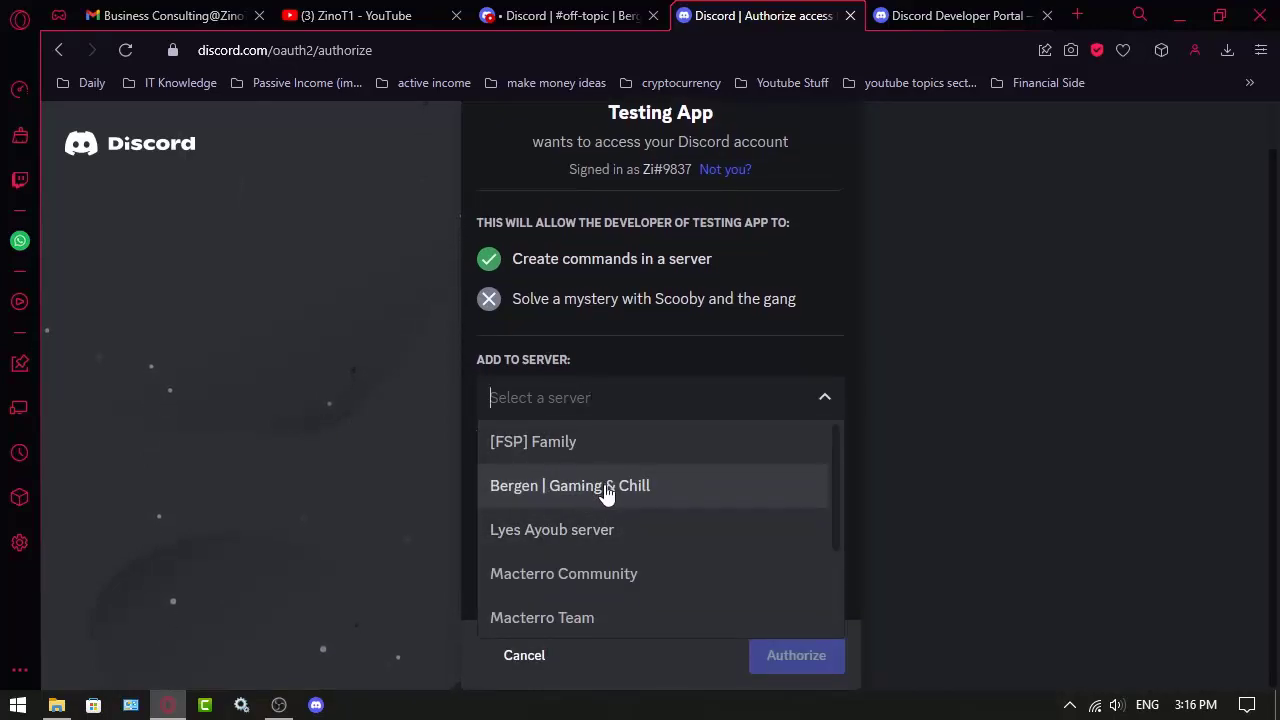
{"action": "left_click", "coordinate": [606, 490]}
Examine the Community overview in the server settings of Bergen | Gaming & Chill
{"action": "left_click", "coordinate": [955, 15]}
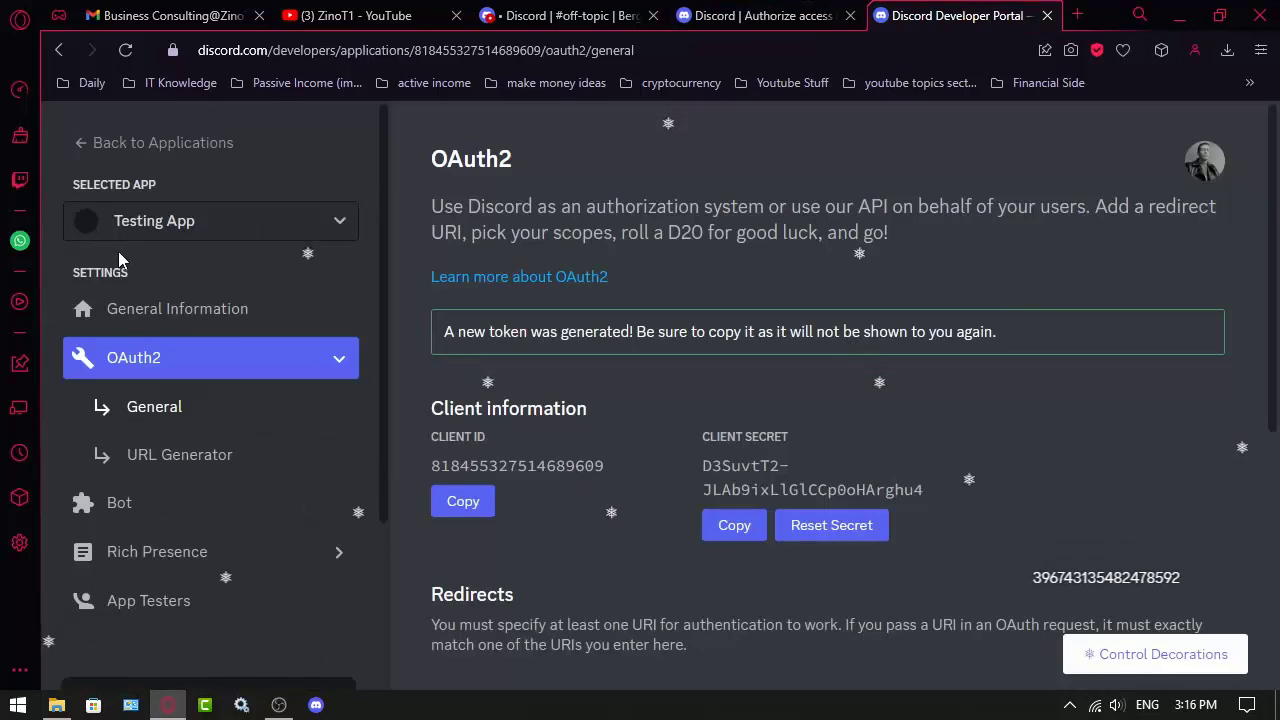
{"action": "left_click", "coordinate": [790, 15]}
{"action": "left_click", "coordinate": [565, 15]}
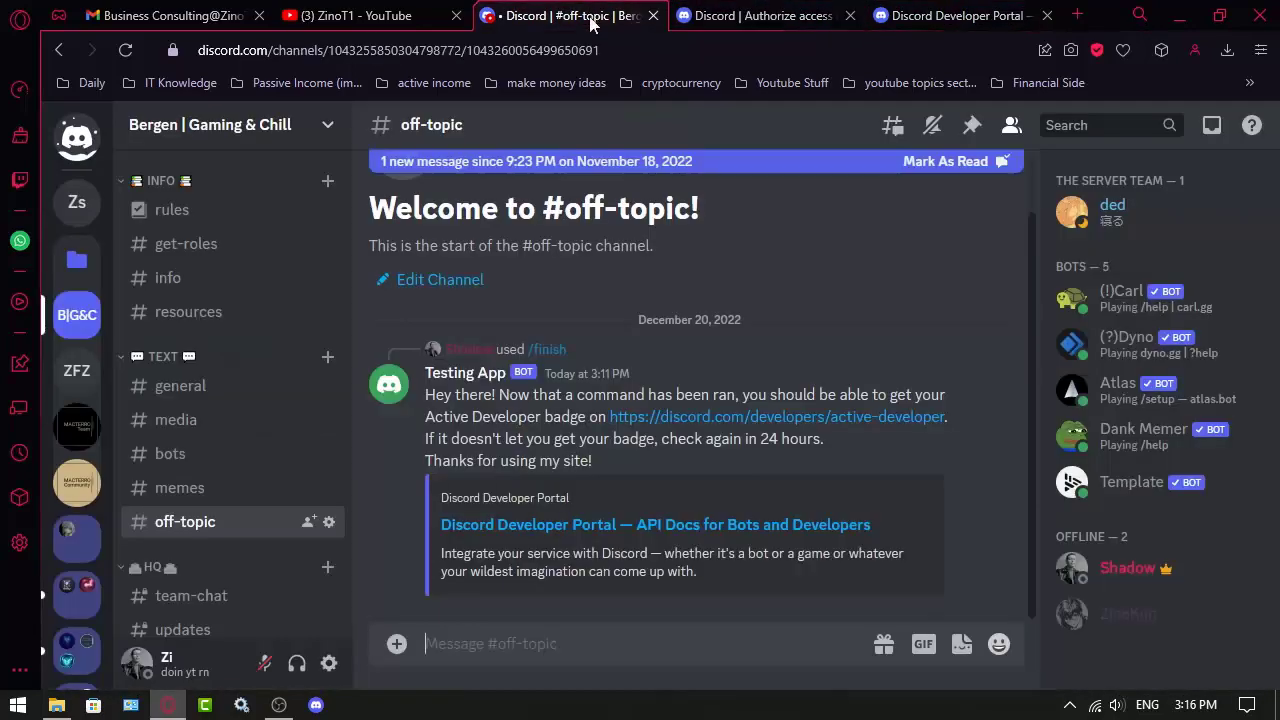
{"action": "left_click", "coordinate": [205, 142]}
{"action": "left_click", "coordinate": [300, 258]}
{"action": "scroll", "coordinate": [172, 369], "scroll_direction": "down", "scroll_amount": 5}
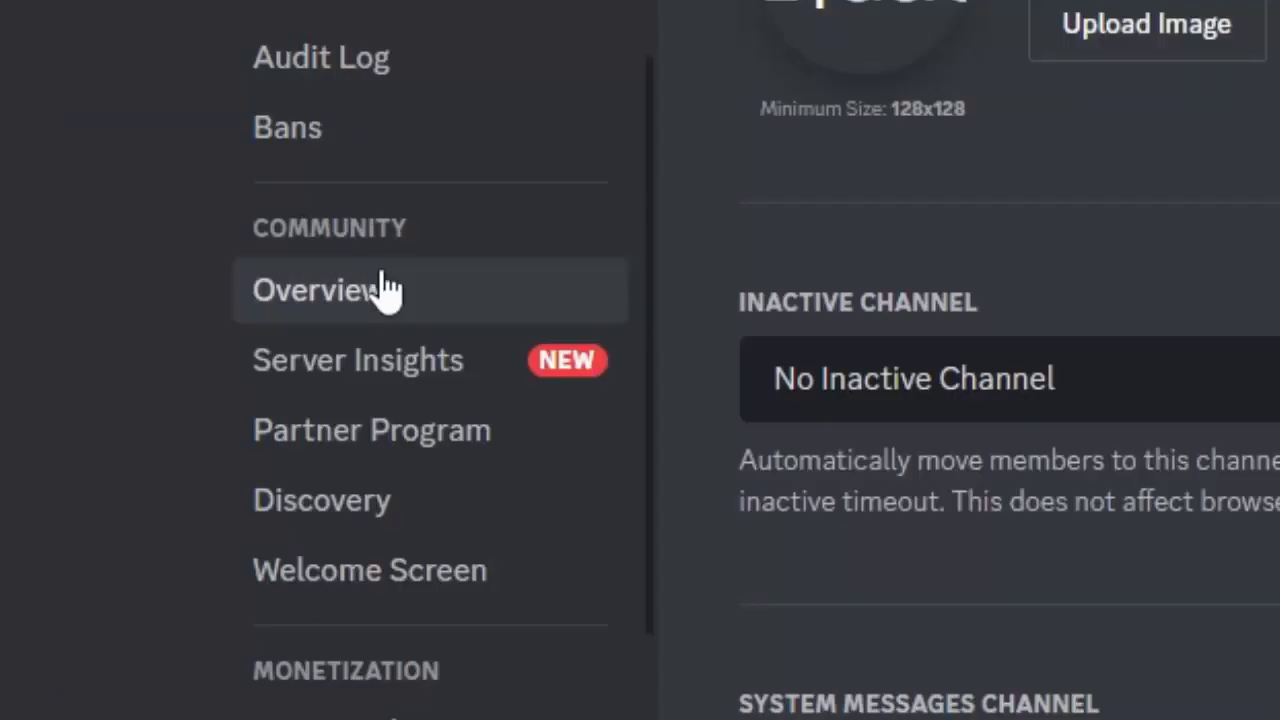
{"action": "left_click", "coordinate": [234, 405]}
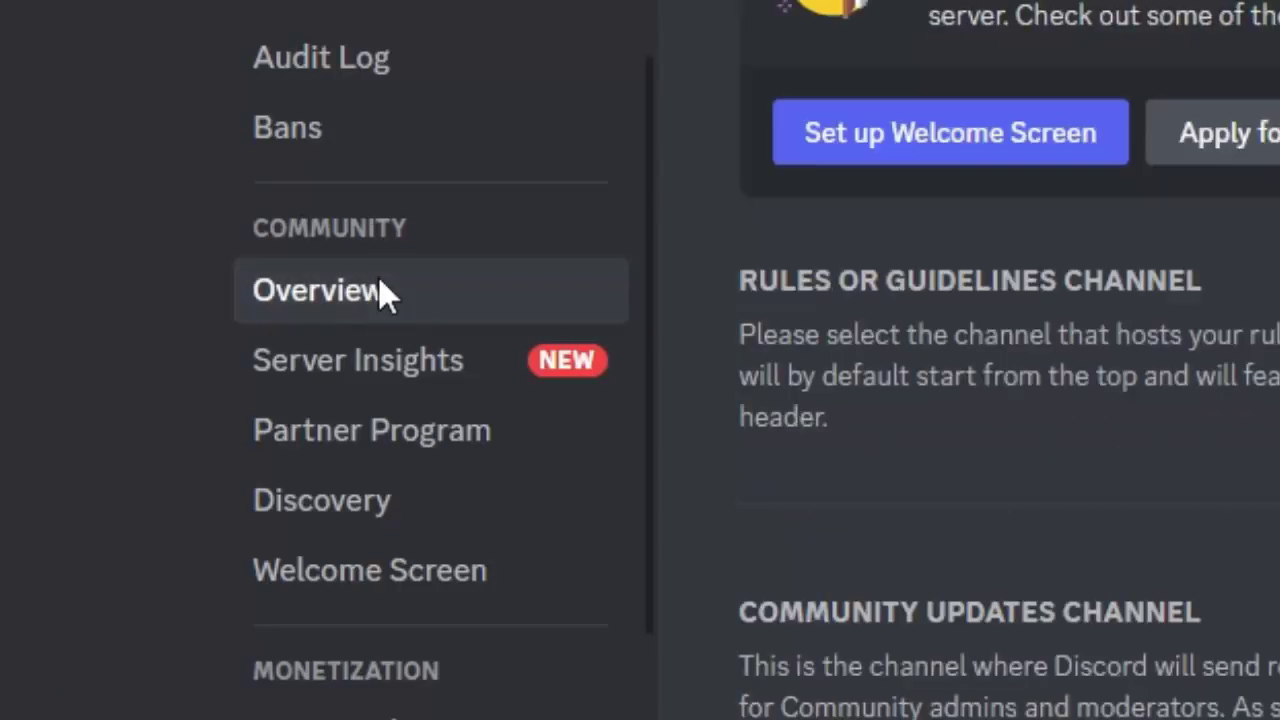
{"action": "scroll", "coordinate": [1114, 480], "scroll_direction": "down", "scroll_amount": 5}
{"action": "scroll", "coordinate": [1057, 486], "scroll_direction": "up", "scroll_amount": 5}
{"action": "scroll", "coordinate": [1060, 490], "scroll_direction": "down", "scroll_amount": 8}
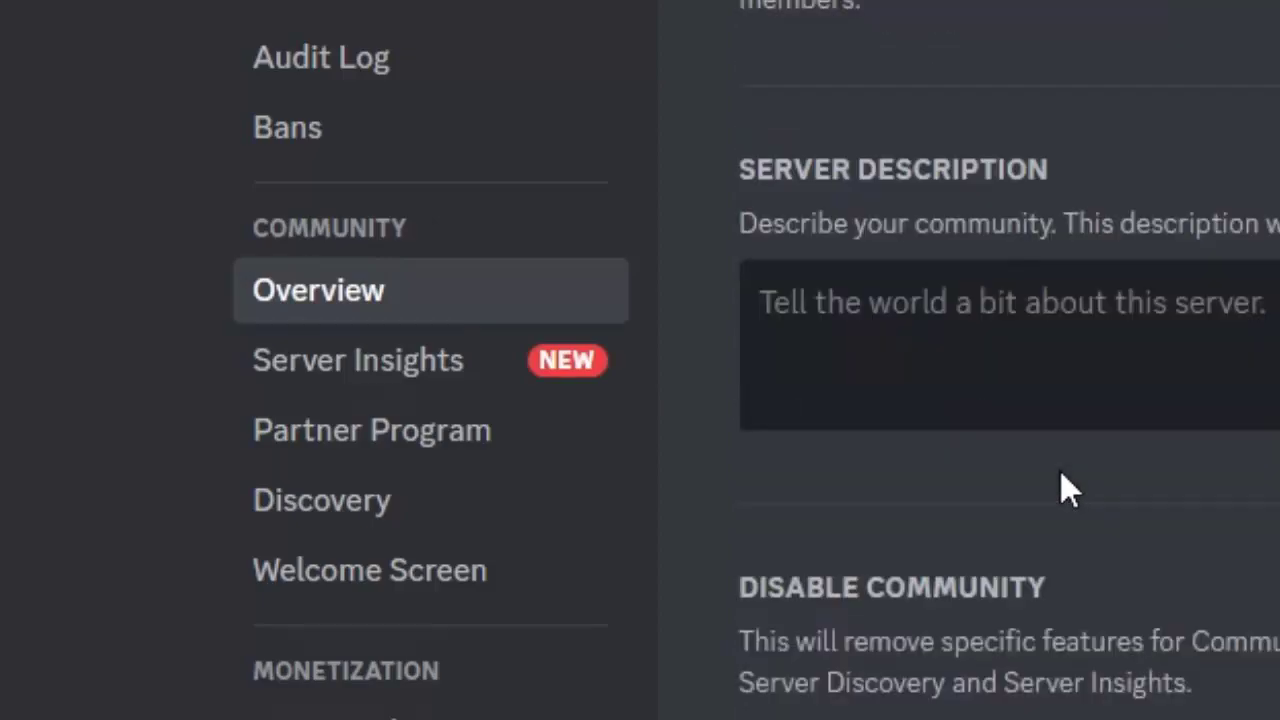
{"action": "scroll", "coordinate": [1262, 350], "scroll_direction": "up", "scroll_amount": 5}
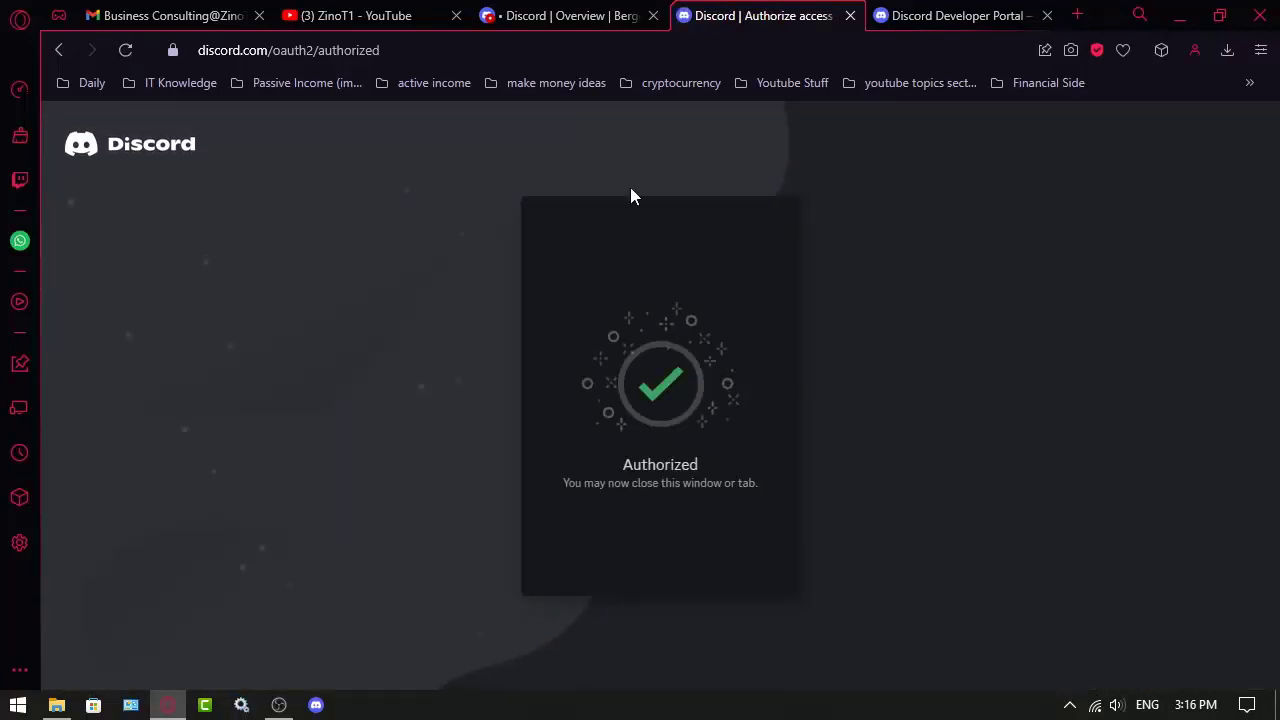
Run Testing App's /finish command in the server's off-topic channel and open the active-developer link from its reply
{"action": "left_click", "coordinate": [618, 12]}
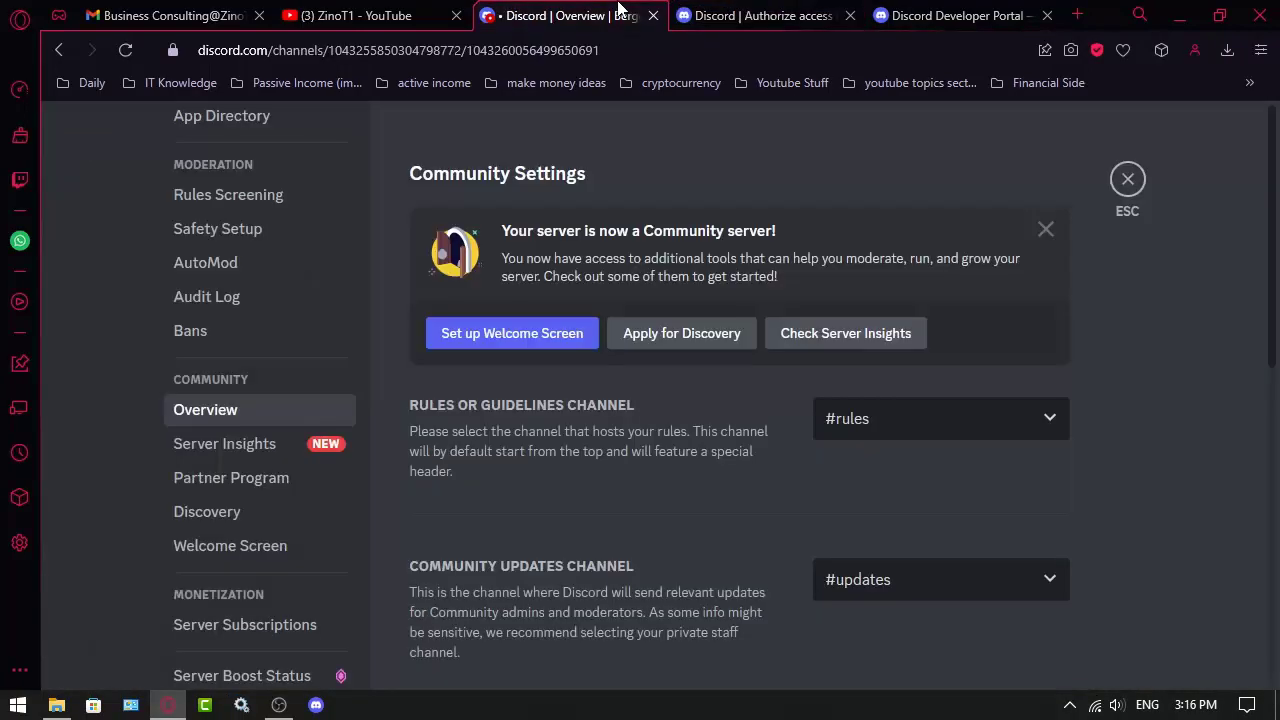
{"action": "left_click", "coordinate": [1129, 183]}
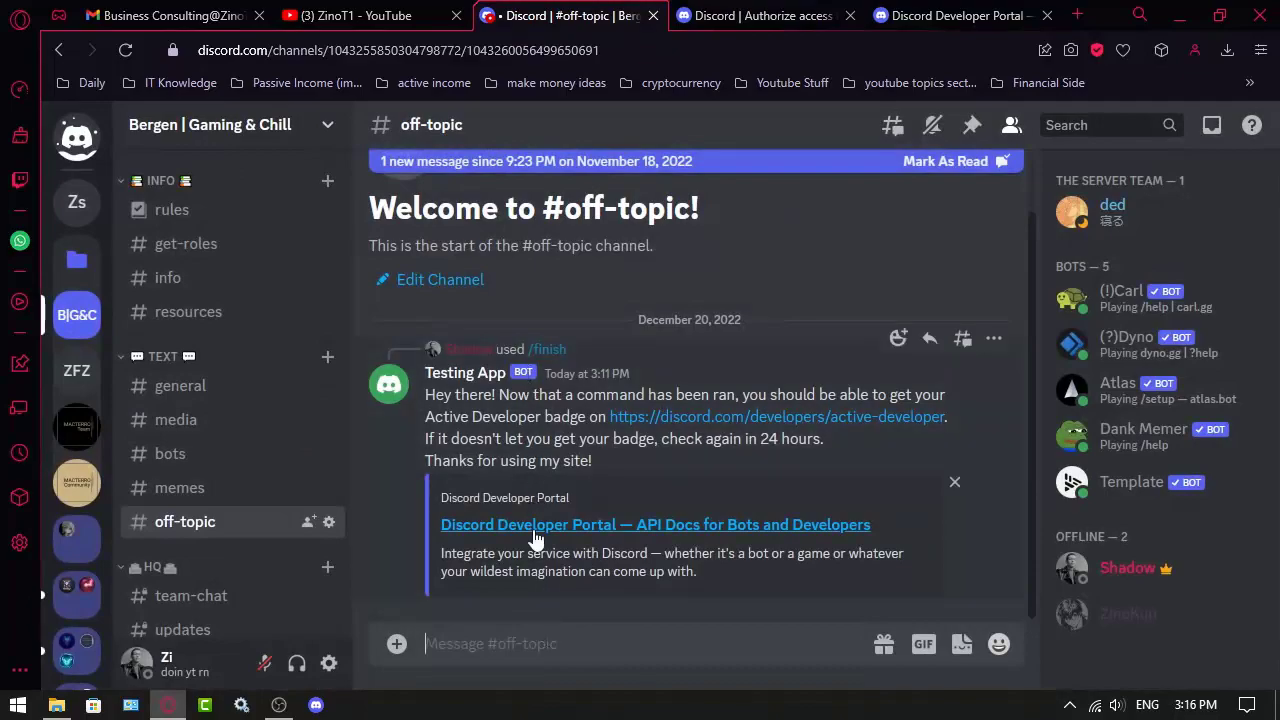
{"action": "type", "text": "/f"}
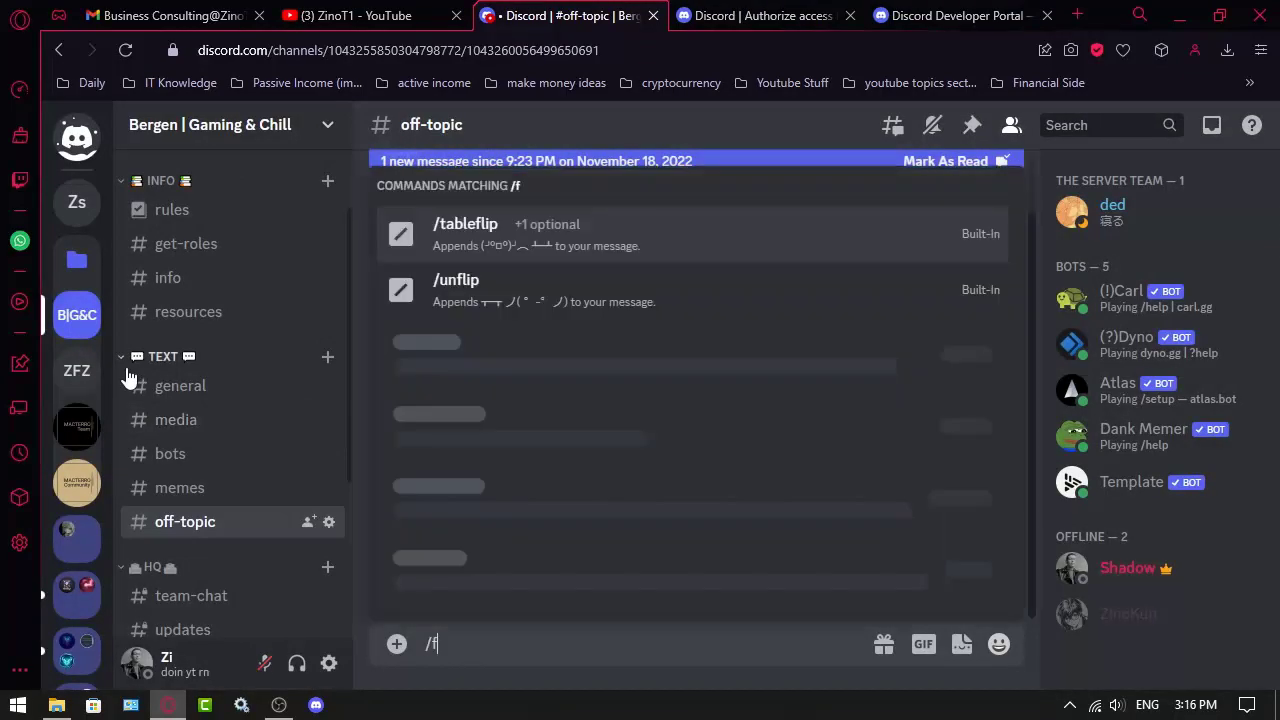
{"action": "type", "text": "inish"}
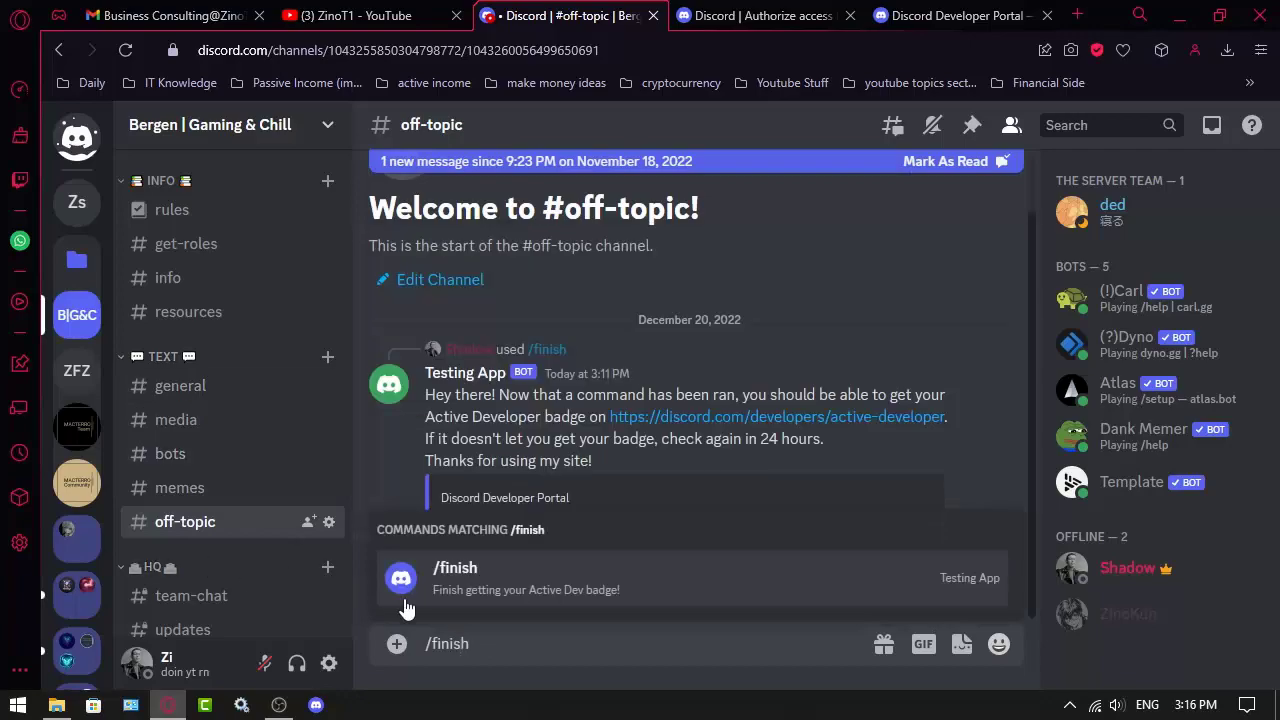
{"action": "left_click", "coordinate": [463, 585]}
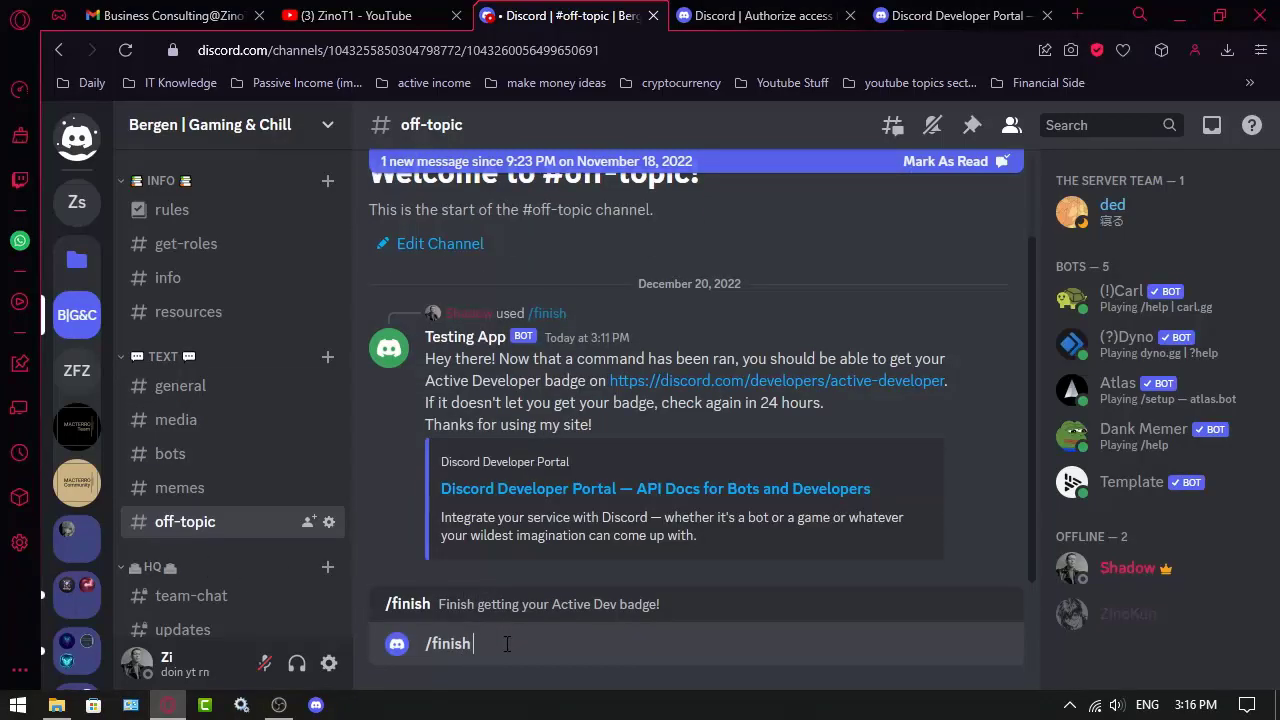
{"action": "key", "text": "Return"}
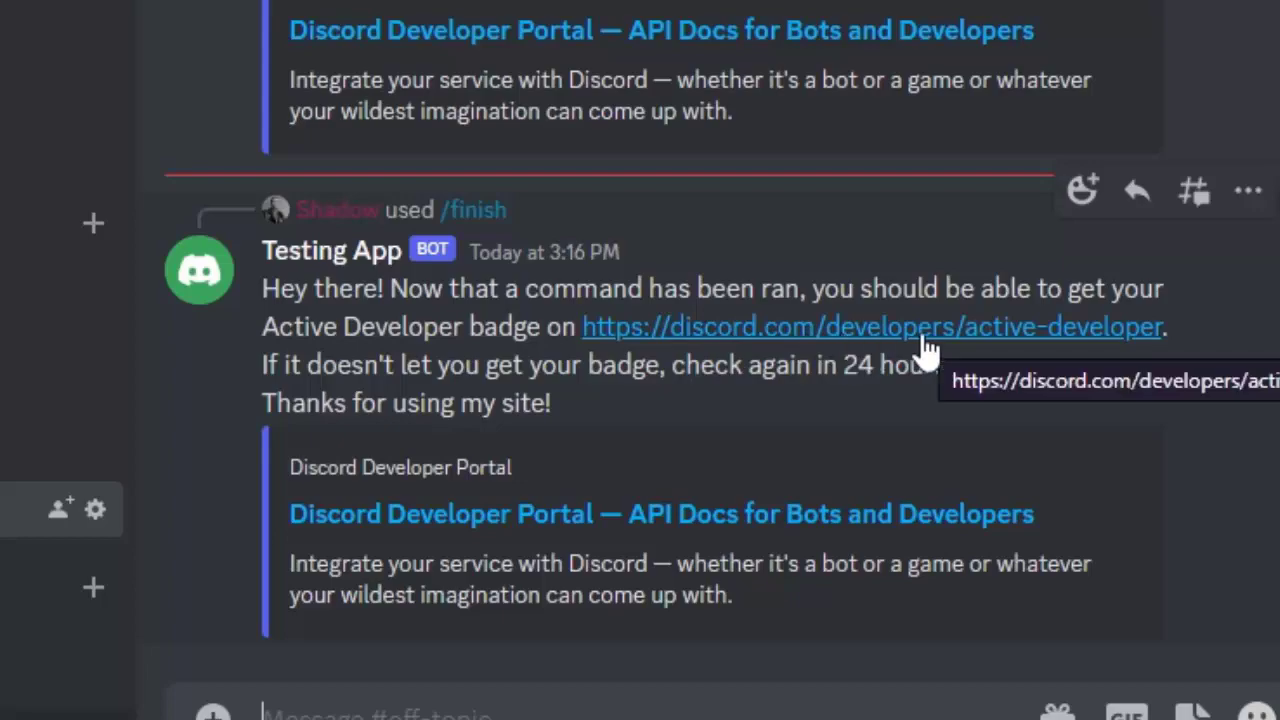
{"action": "left_click", "coordinate": [955, 328]}
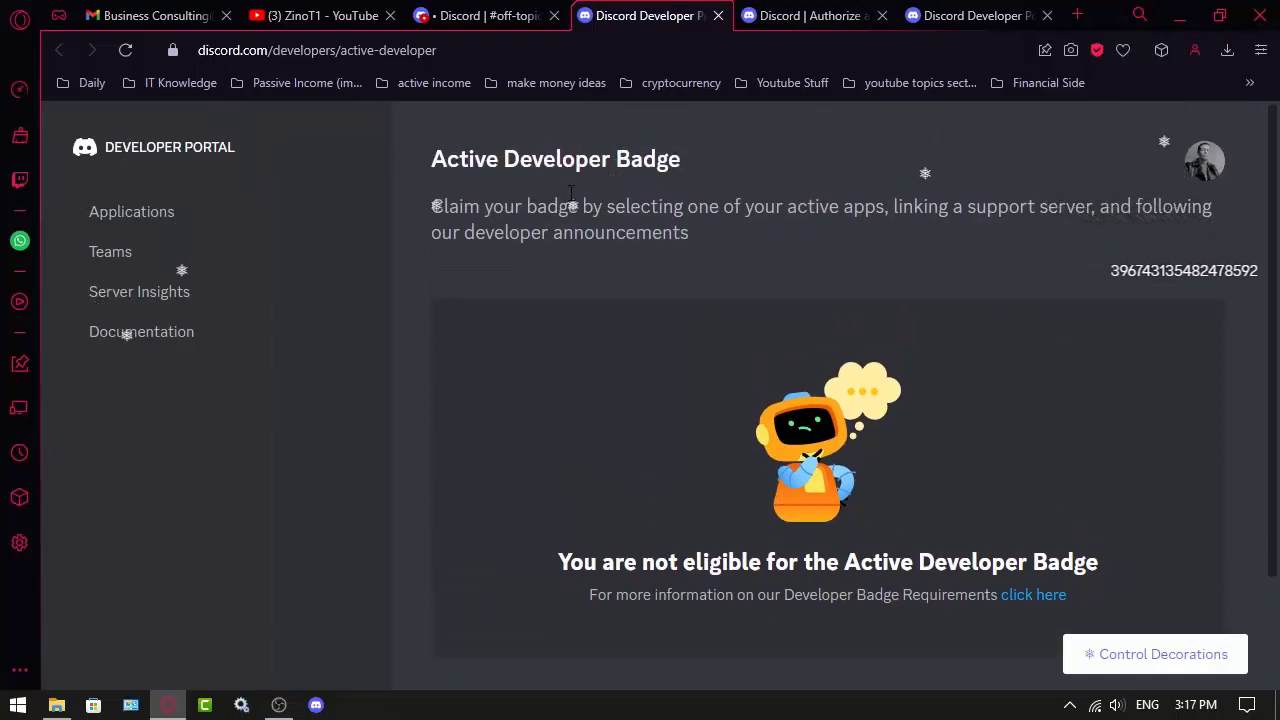
Review the note in Testing App's off-topic reply about when to check again for the badge
{"action": "left_click", "coordinate": [517, 12]}
{"action": "left_click_drag", "start_coordinate": [457, 438], "coordinate": [821, 438]}
{"action": "left_click_drag", "start_coordinate": [728, 440], "coordinate": [814, 440]}
{"action": "left_click_drag", "start_coordinate": [731, 440], "coordinate": [847, 449]}
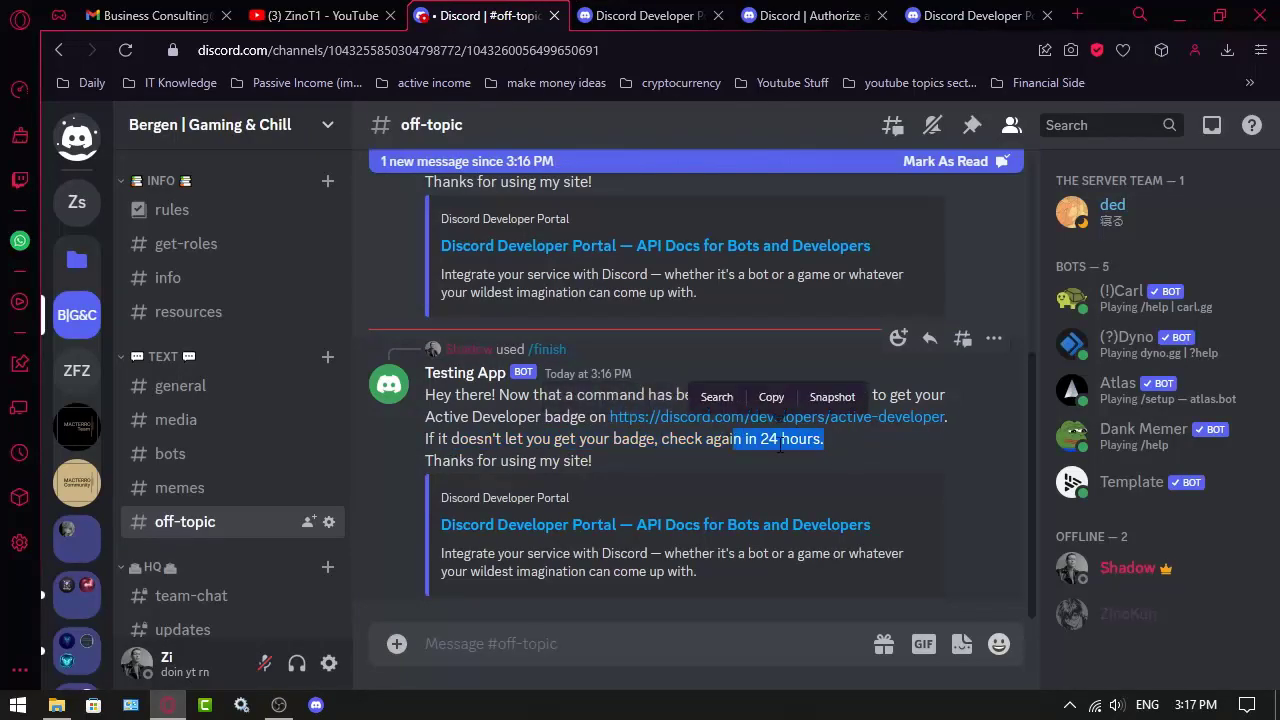
{"action": "left_click", "coordinate": [741, 446]}
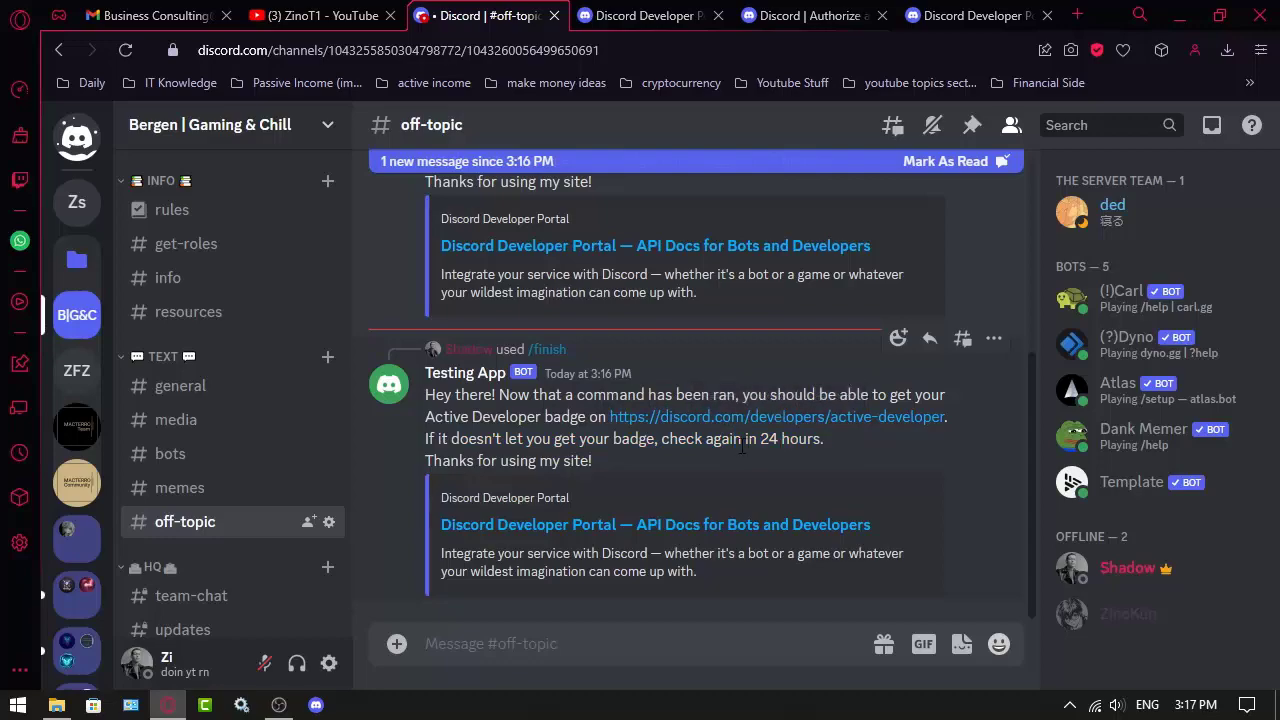